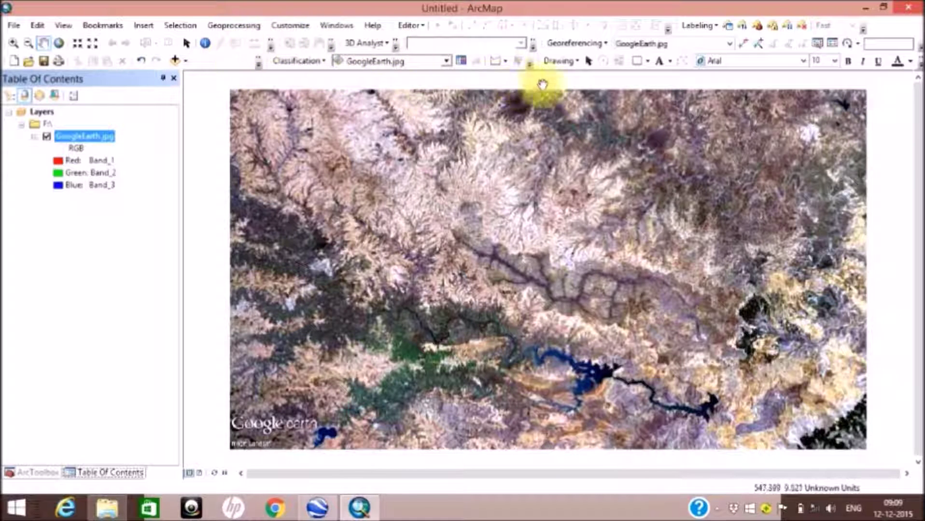
Launch the Iso Cluster Unsupervised Classification tool from the Classification menu.
{"action": "right_click", "coordinate": [202, 66]}
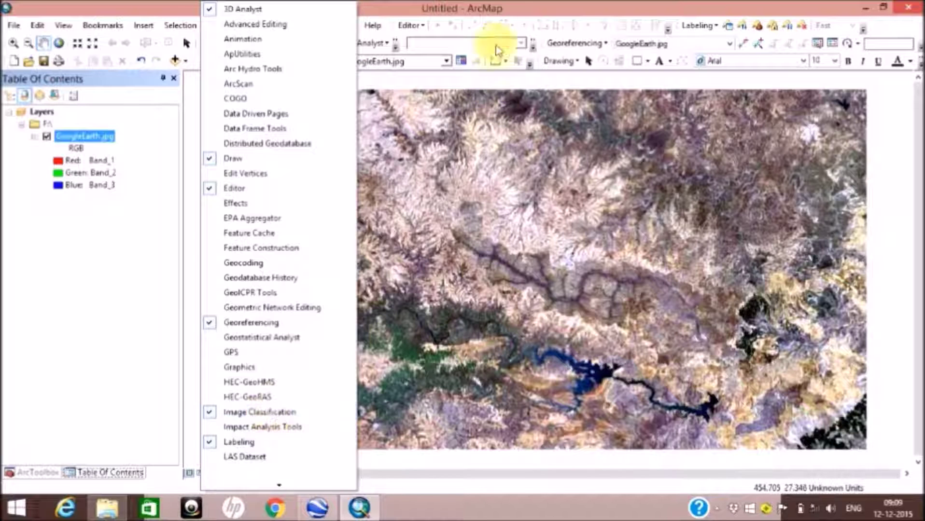
{"action": "left_click", "coordinate": [501, 9]}
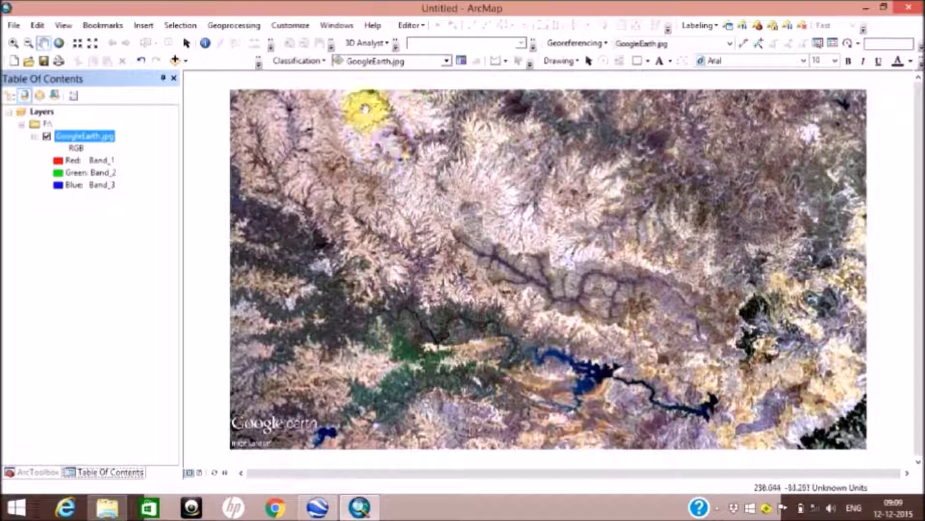
{"action": "left_click", "coordinate": [320, 62]}
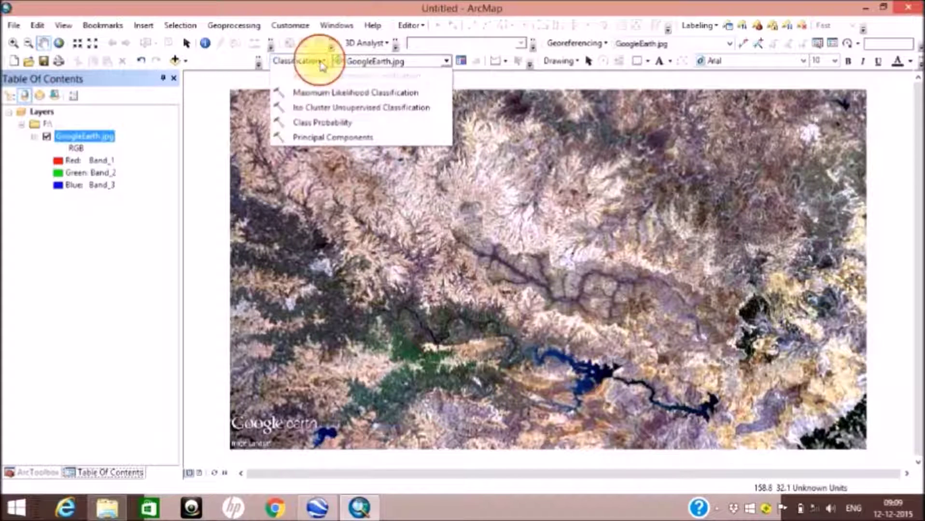
{"action": "left_click", "coordinate": [304, 113]}
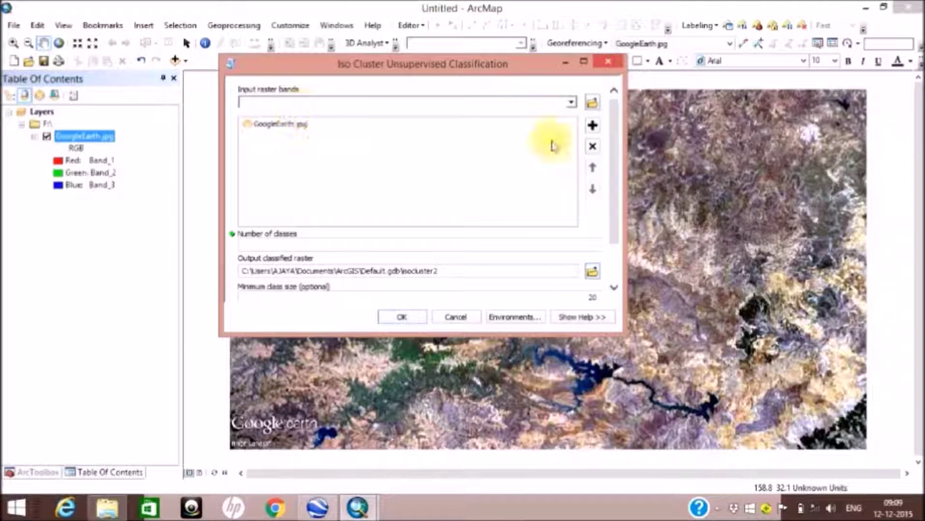
Run Iso Cluster on GoogleEarth.jpg with 10 classes, saving the output as F:\unsupervised.
{"action": "left_click", "coordinate": [320, 125]}
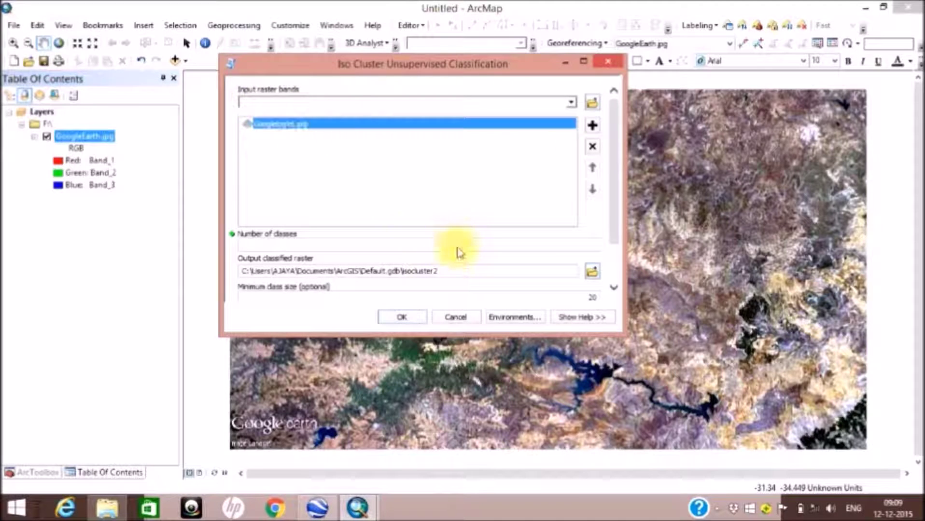
{"action": "left_click", "coordinate": [346, 247]}
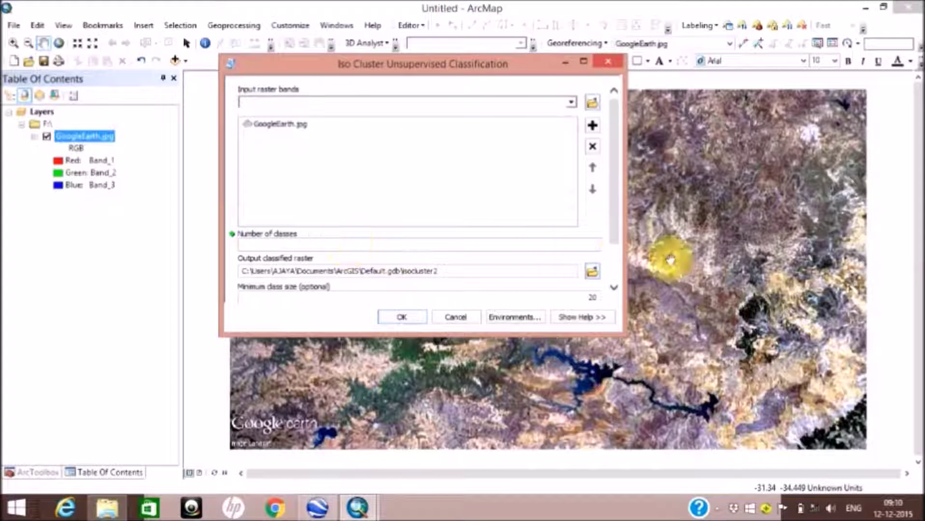
{"action": "type", "text": "10"}
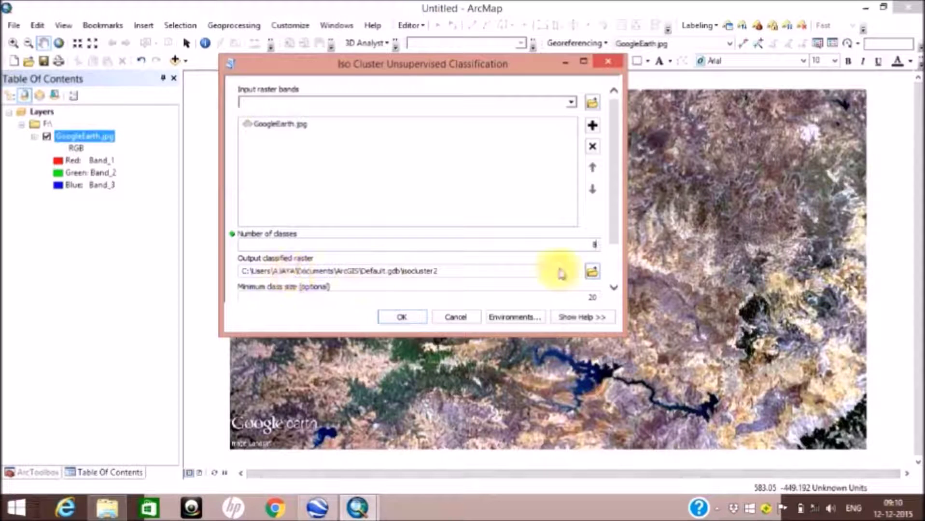
{"action": "left_click", "coordinate": [591, 271]}
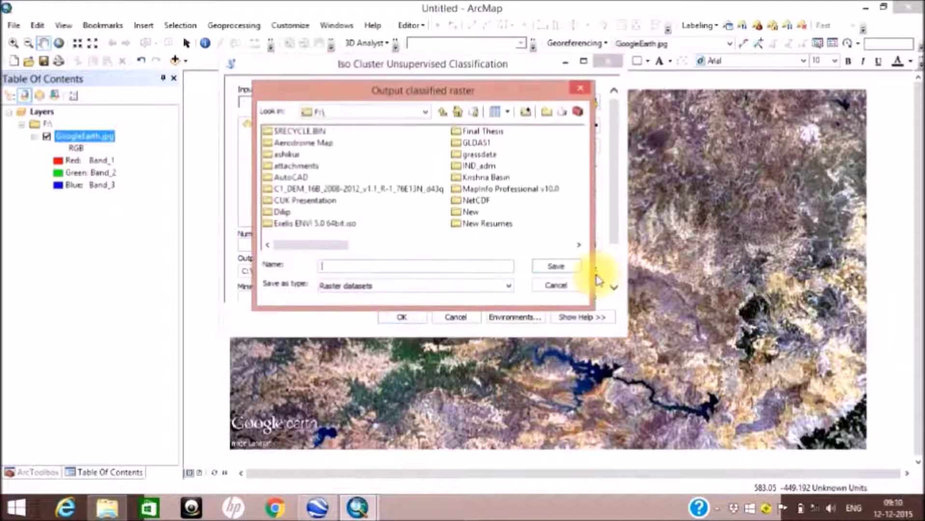
{"action": "left_click", "coordinate": [374, 269]}
{"action": "type", "text": "i"}
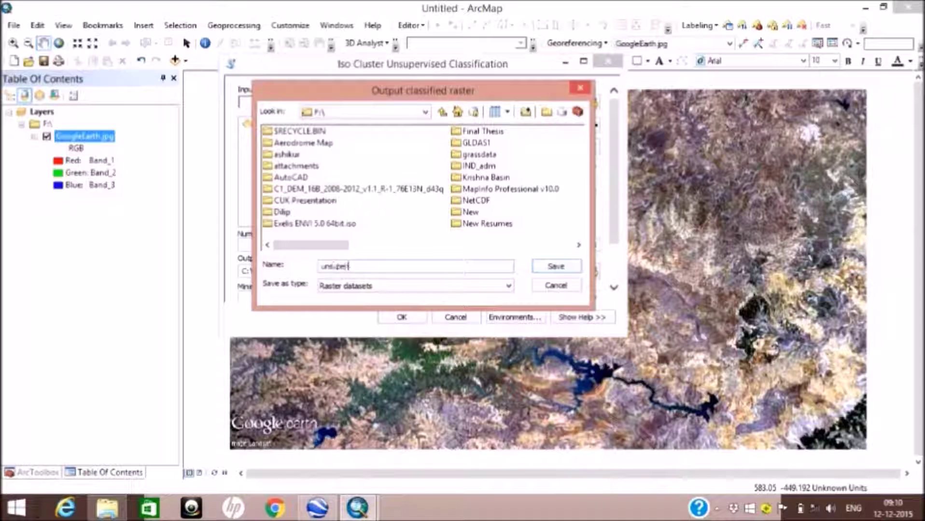
{"action": "type", "text": "nsupervised"}
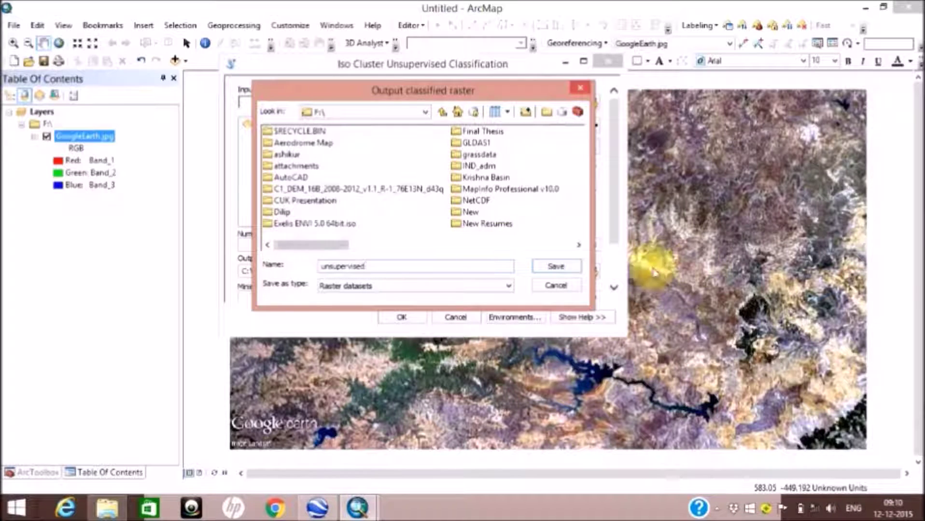
{"action": "left_click", "coordinate": [554, 267]}
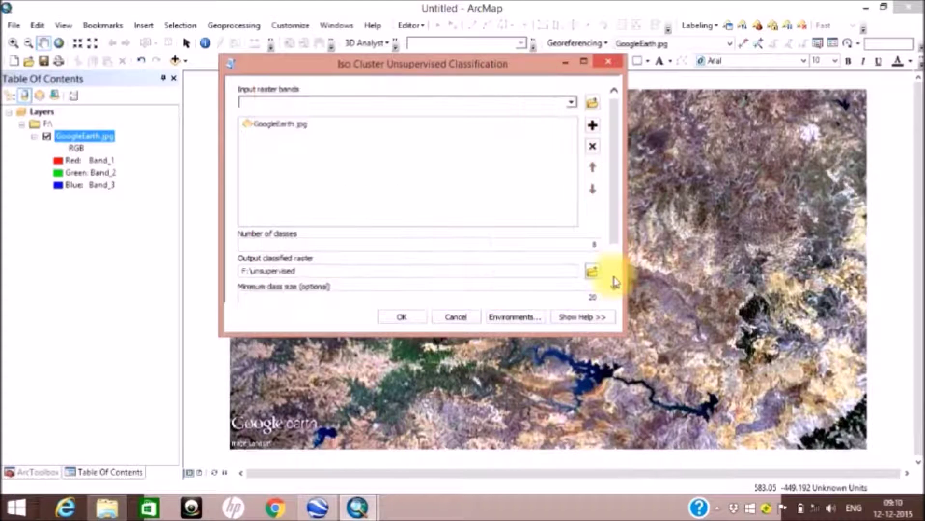
{"action": "left_click", "coordinate": [402, 317]}
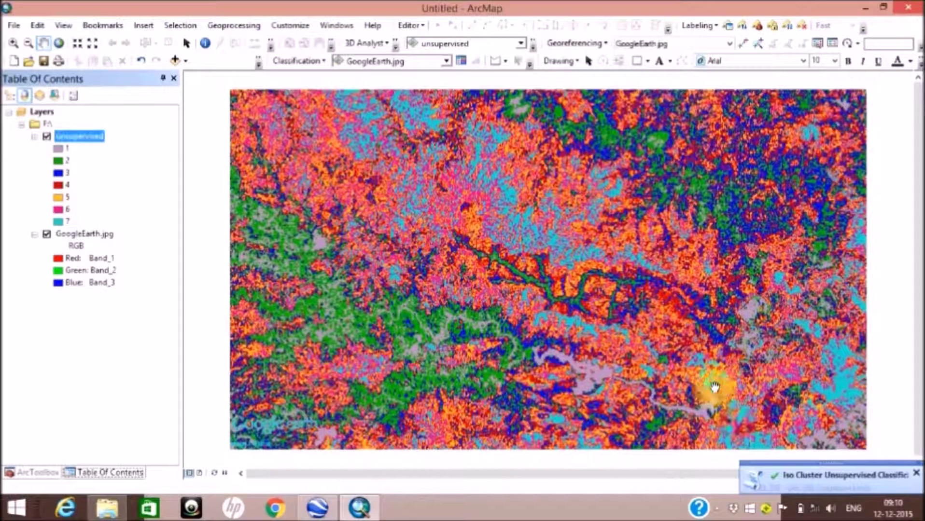
Toggle the unsupervised layer off and on to compare it with the original image.
{"action": "left_click", "coordinate": [46, 137]}
{"action": "left_click", "coordinate": [46, 137]}
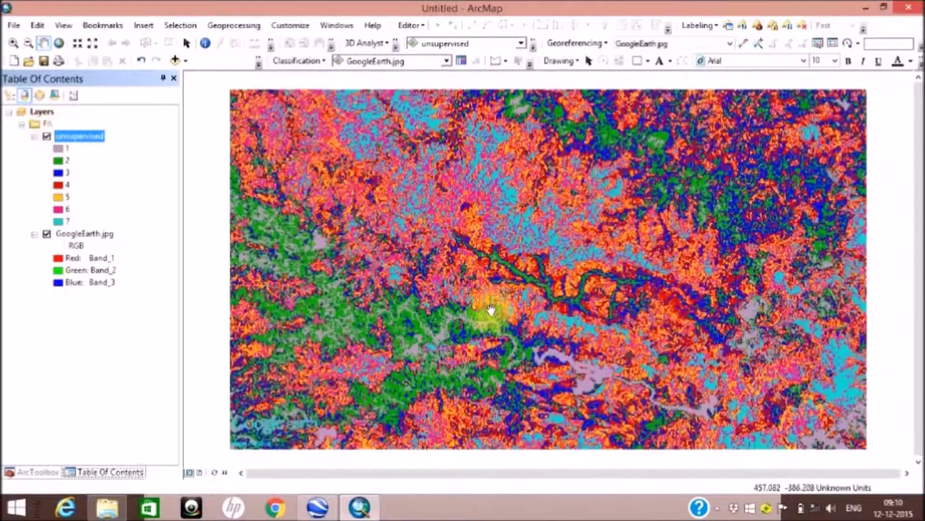
{"action": "scroll", "coordinate": [490, 309], "scroll_direction": "up", "scroll_amount": 2}
{"action": "scroll", "coordinate": [490, 308], "scroll_direction": "down", "scroll_amount": 5}
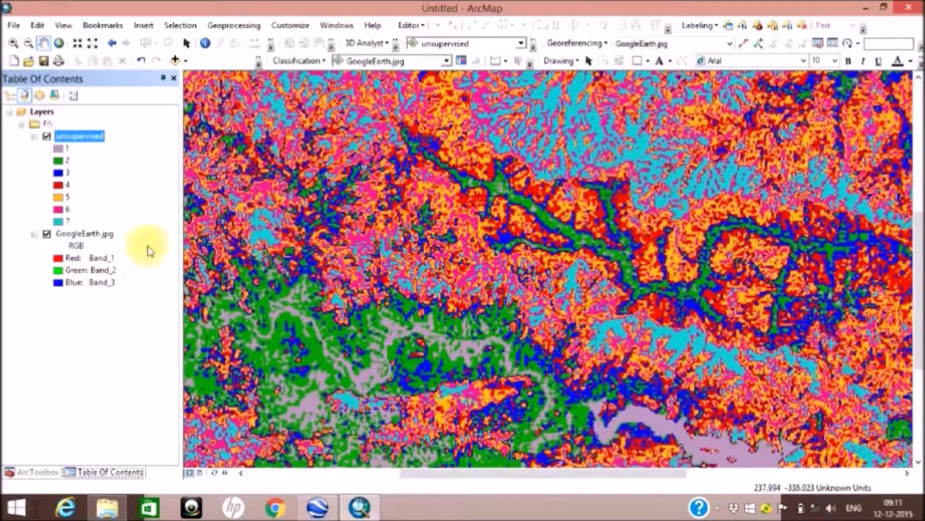
{"action": "left_click", "coordinate": [76, 136]}
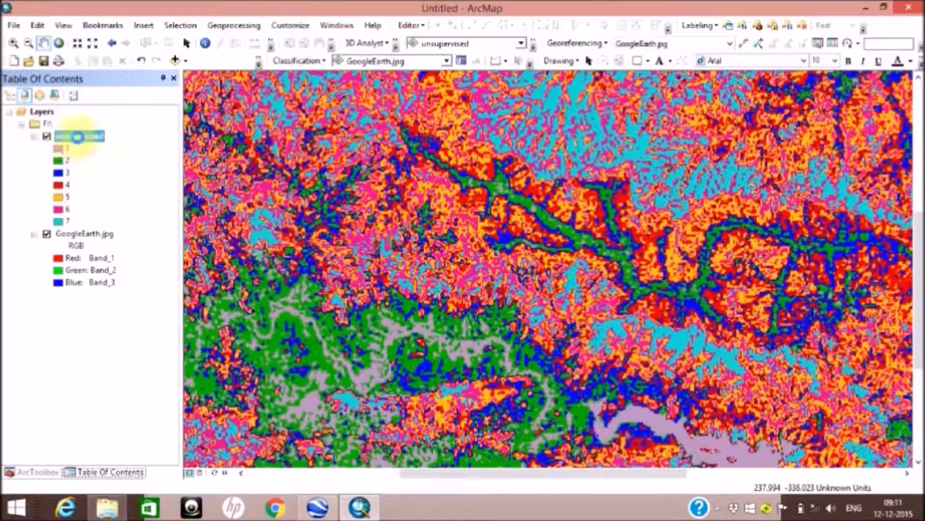
{"action": "right_click", "coordinate": [77, 137]}
{"action": "left_click", "coordinate": [392, 254]}
Pan to the lake and compare the classification against the underlying image there.
{"action": "left_click_drag", "start_coordinate": [251, 239], "coordinate": [396, 257]}
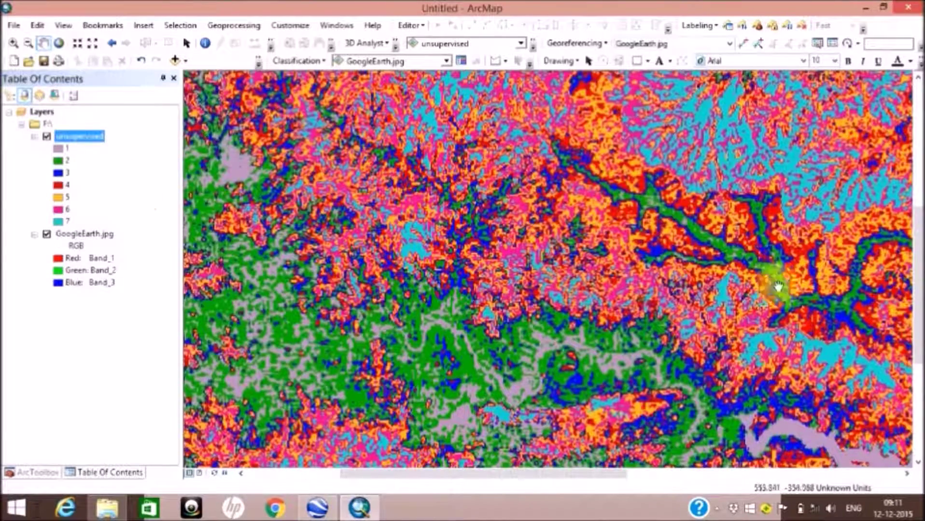
{"action": "left_click_drag", "start_coordinate": [809, 300], "coordinate": [766, 274]}
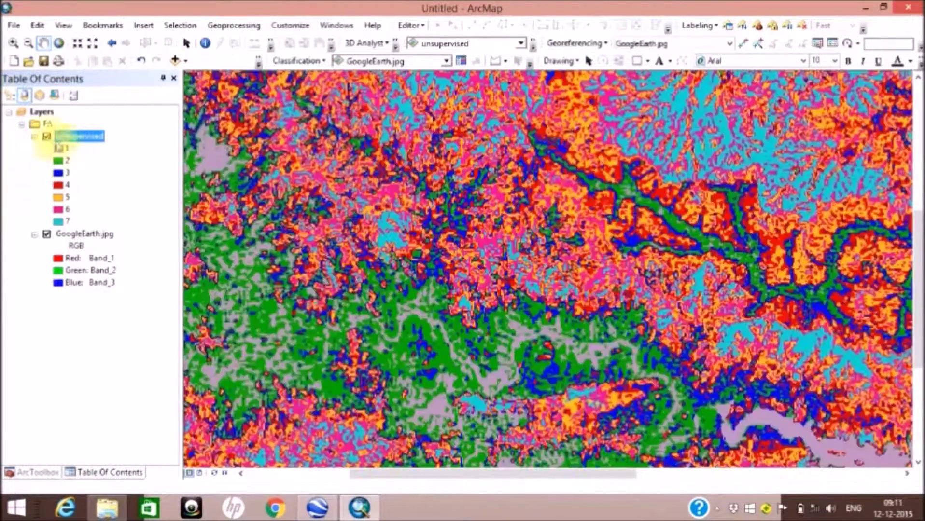
{"action": "left_click", "coordinate": [47, 137]}
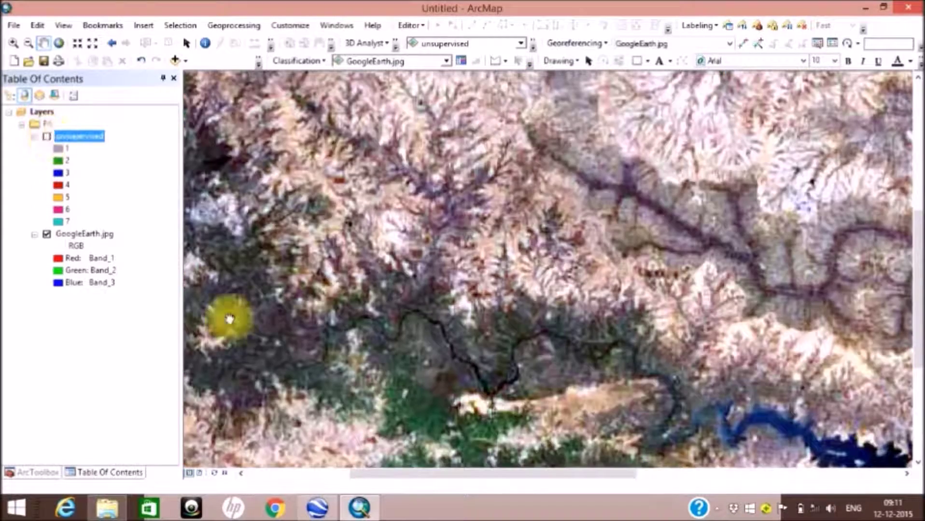
{"action": "left_click_drag", "start_coordinate": [230, 319], "coordinate": [217, 181]}
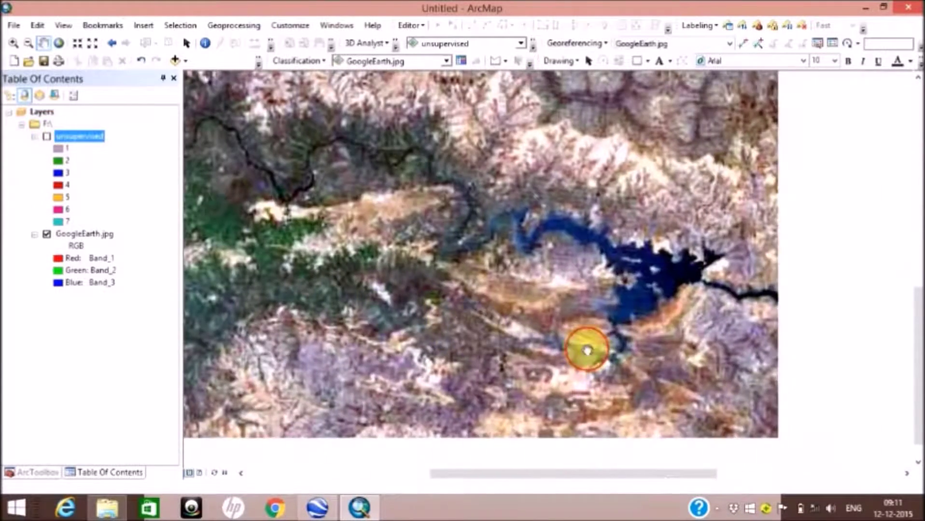
{"action": "left_click_drag", "start_coordinate": [586, 351], "coordinate": [609, 286]}
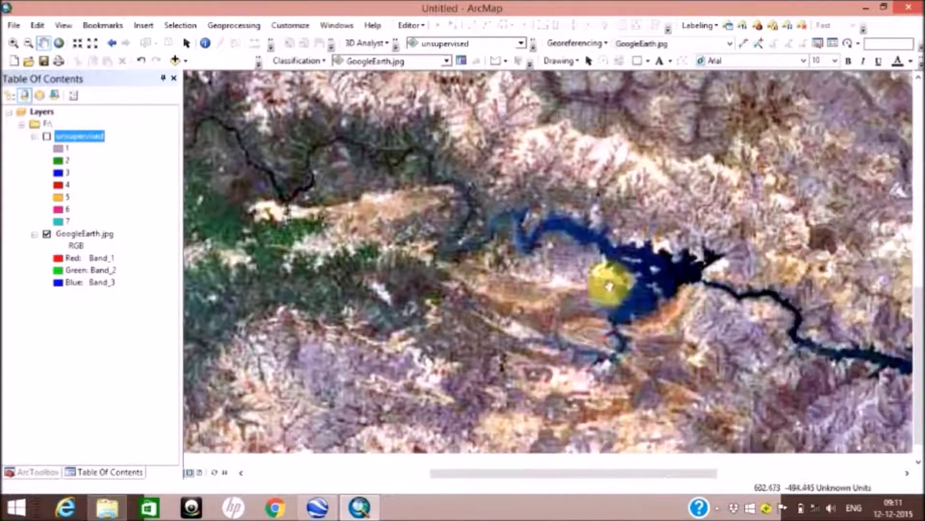
{"action": "left_click", "coordinate": [46, 136]}
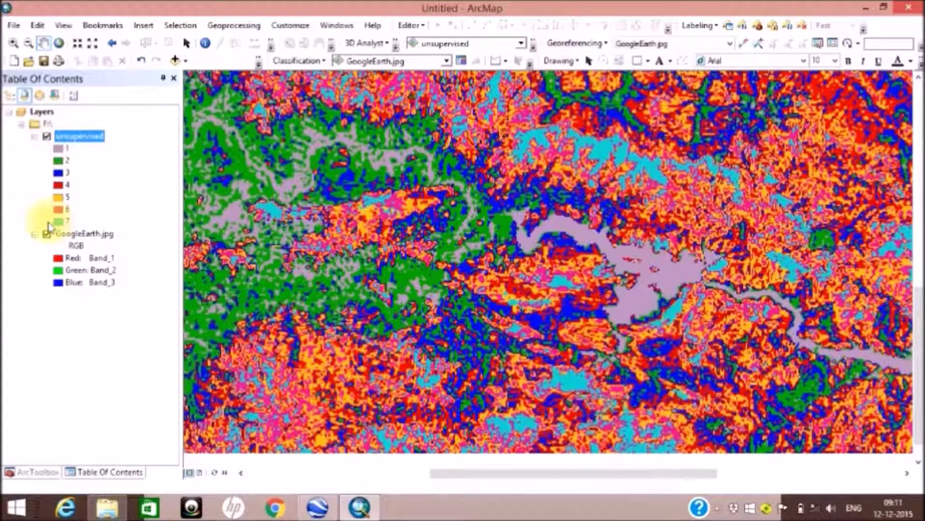
{"action": "left_click", "coordinate": [59, 148]}
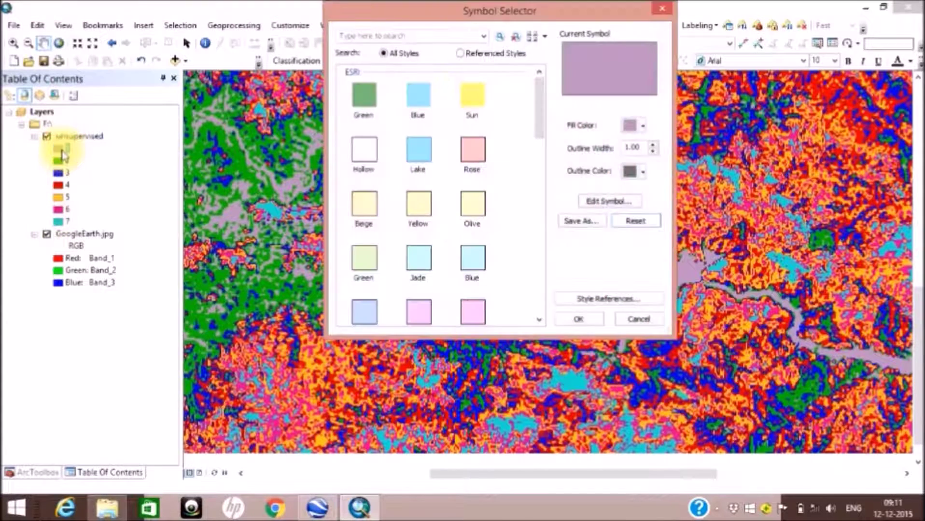
{"action": "left_click", "coordinate": [62, 152]}
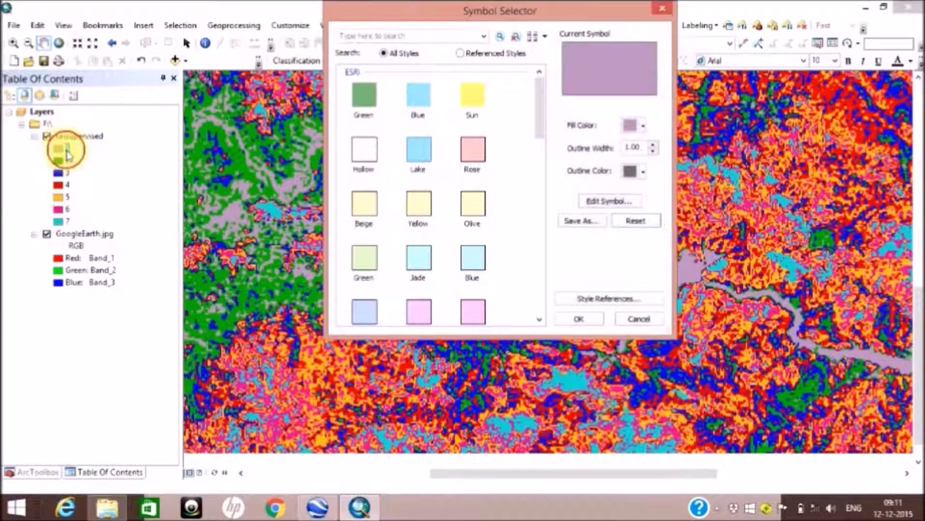
{"action": "left_click", "coordinate": [669, 12]}
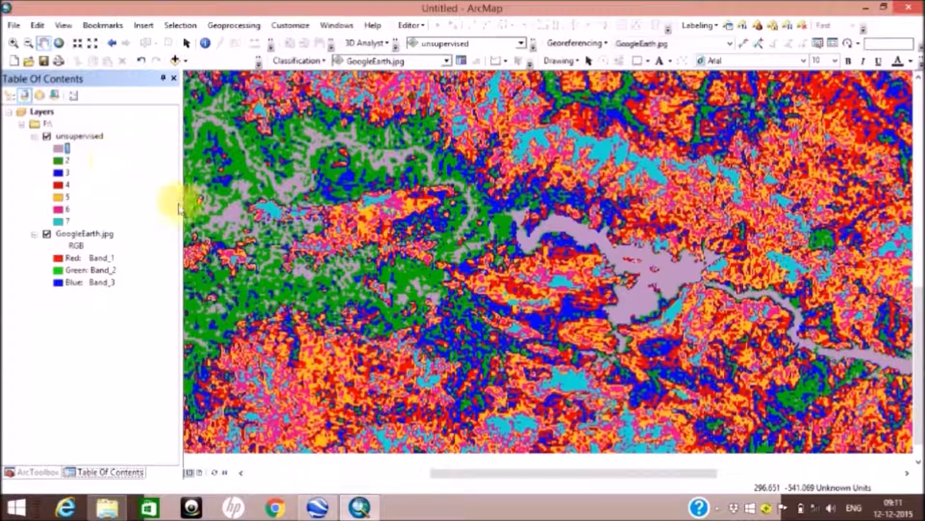
In the unsupervised layer's symbology, label class 1 Water and class 4 Vegitation.
{"action": "right_click", "coordinate": [106, 140]}
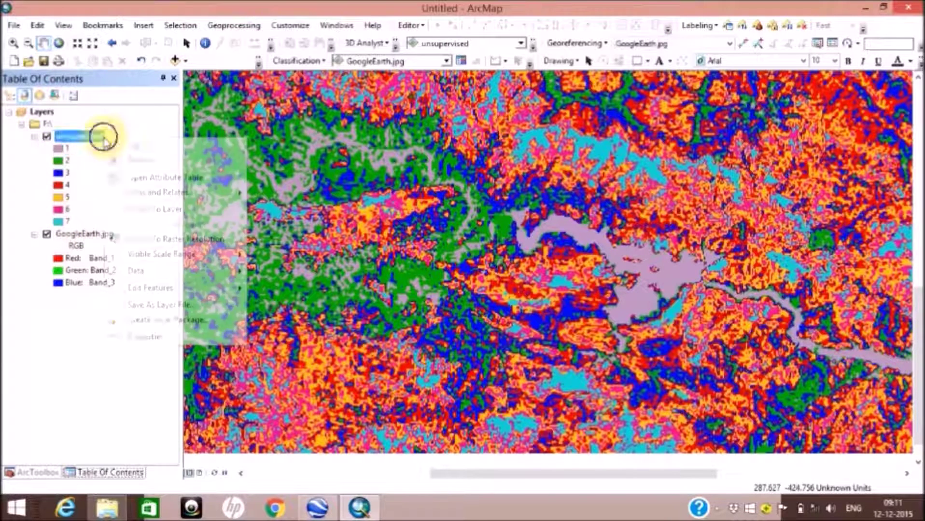
{"action": "left_click", "coordinate": [144, 332]}
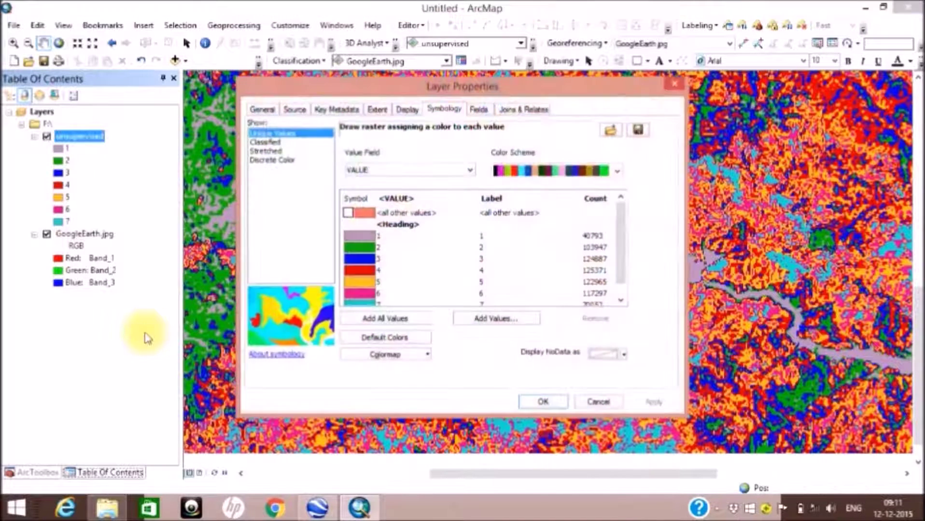
{"action": "left_click", "coordinate": [384, 235]}
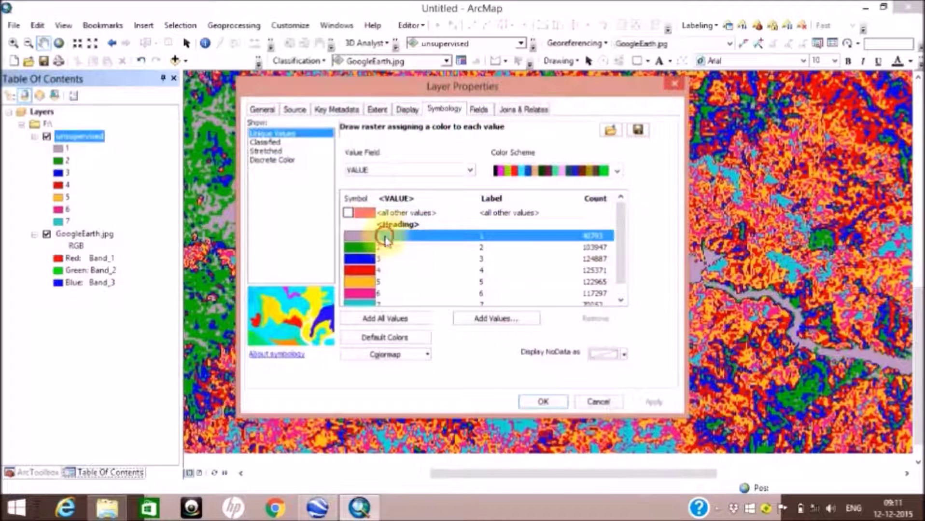
{"action": "left_click", "coordinate": [493, 240]}
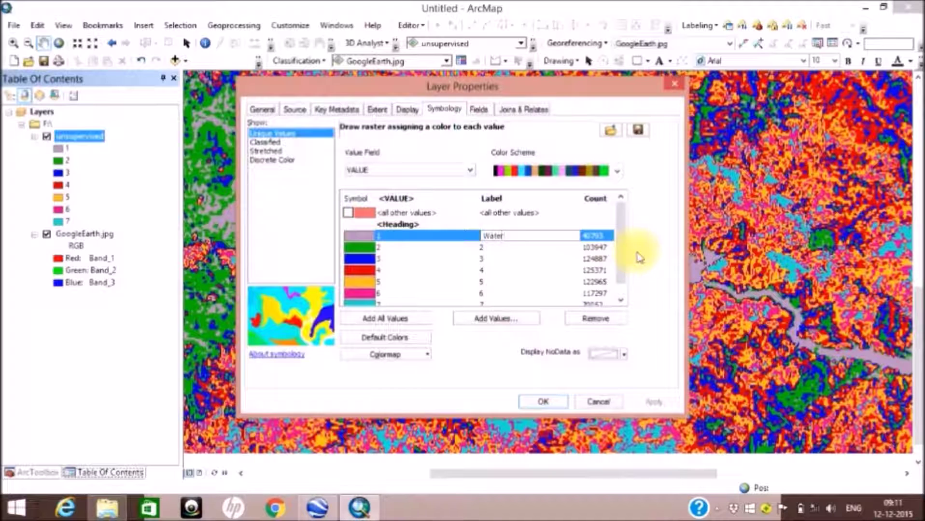
{"action": "left_click", "coordinate": [479, 275]}
{"action": "left_click", "coordinate": [479, 274]}
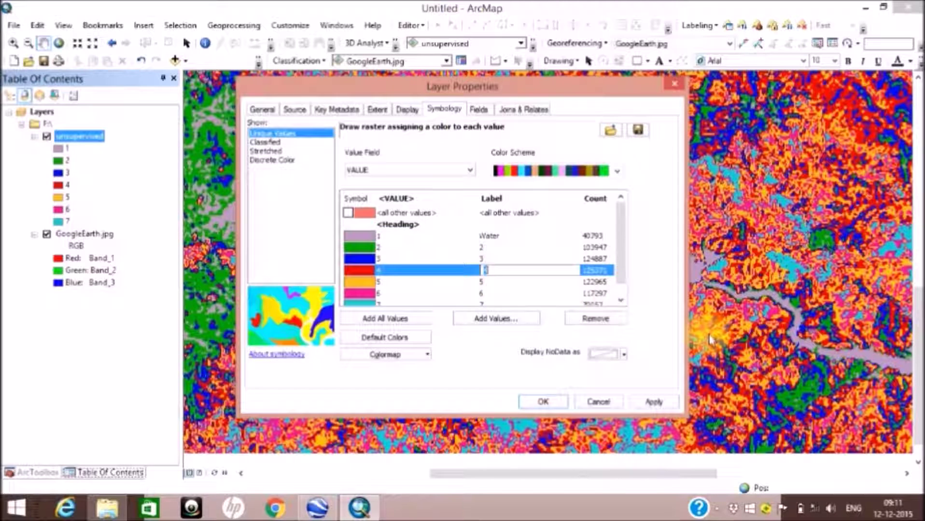
{"action": "type", "text": "veg"}
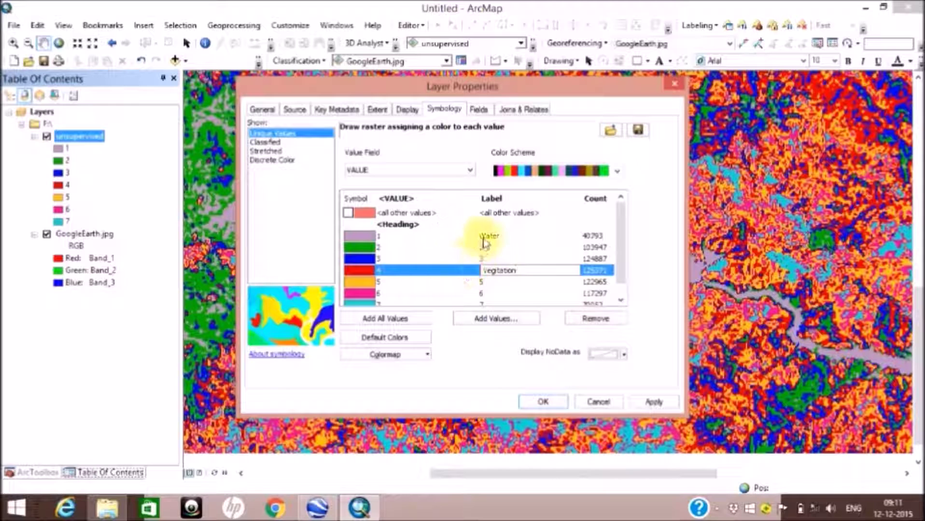
{"action": "key", "text": "Return"}
Colour Water dark navy blue and Vegitation green, then apply the changes.
{"action": "left_click", "coordinate": [375, 243]}
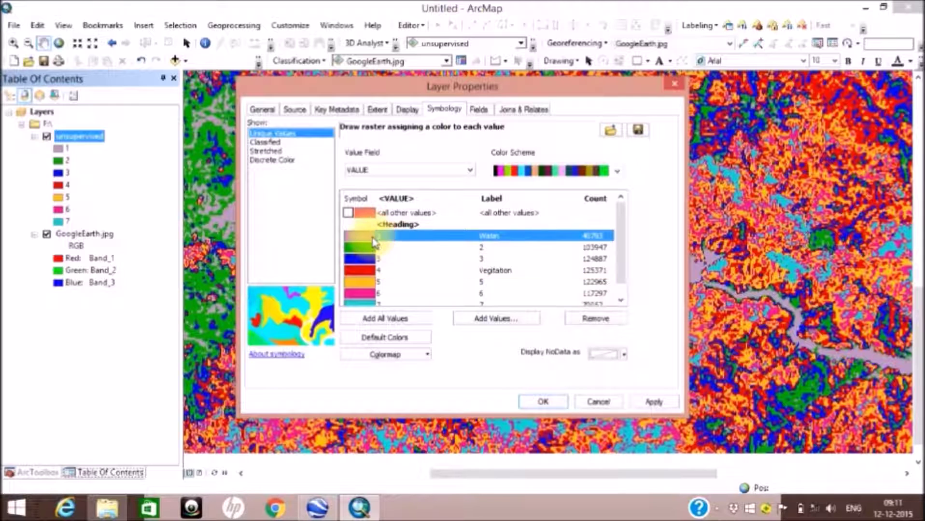
{"action": "left_click", "coordinate": [375, 244]}
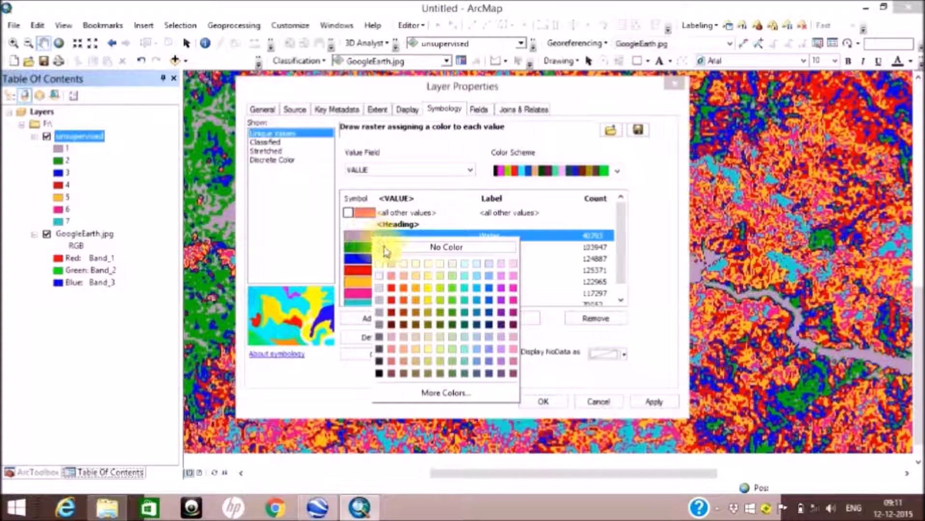
{"action": "left_click", "coordinate": [490, 325]}
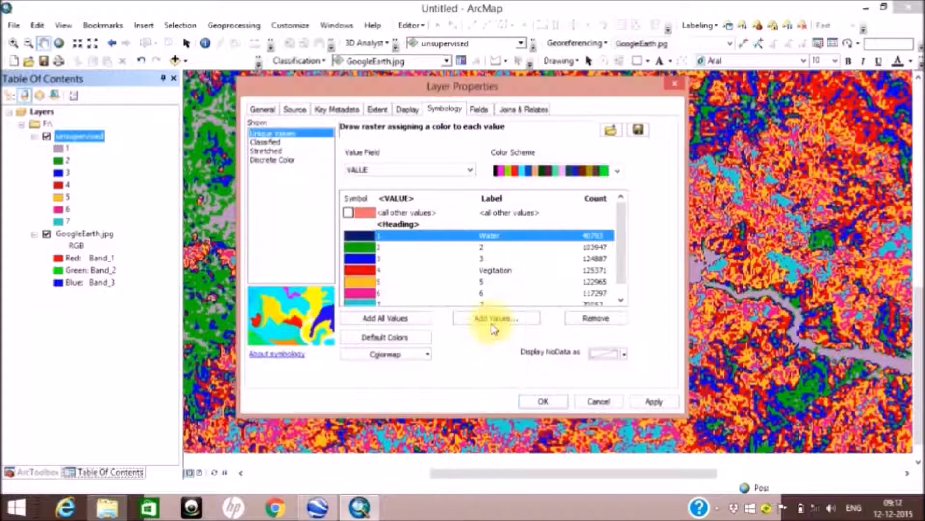
{"action": "left_click", "coordinate": [367, 273]}
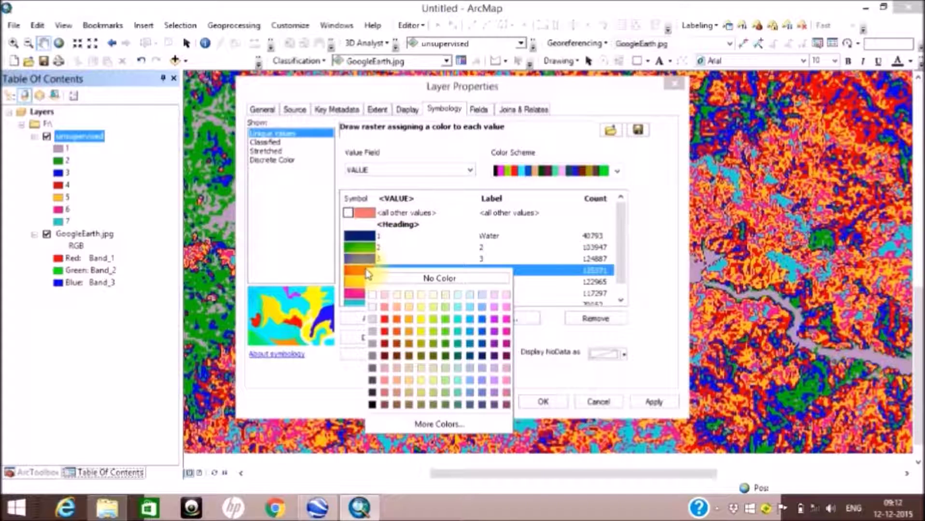
{"action": "left_click", "coordinate": [442, 332]}
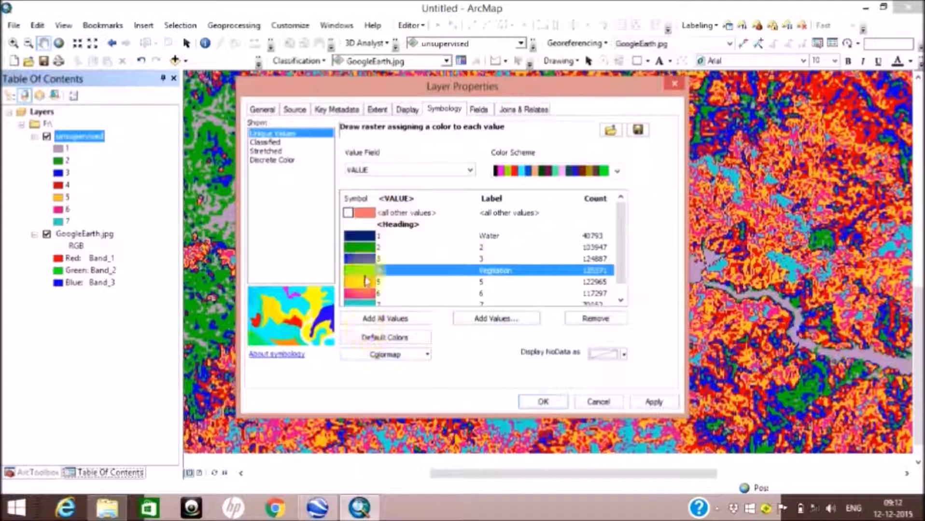
{"action": "left_click", "coordinate": [652, 402]}
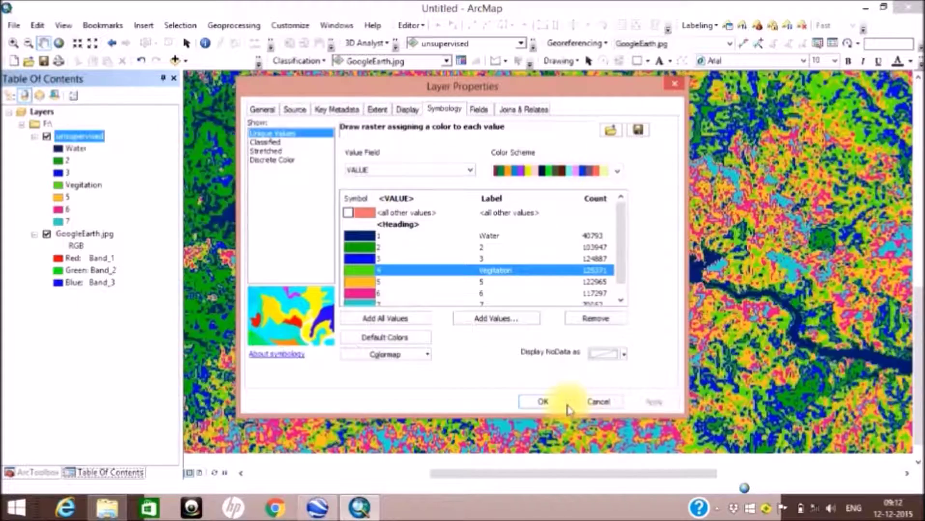
Close Layer Properties, review the Water and Vegitation legend entries, then hide the unsupervised layer.
{"action": "left_click", "coordinate": [542, 400]}
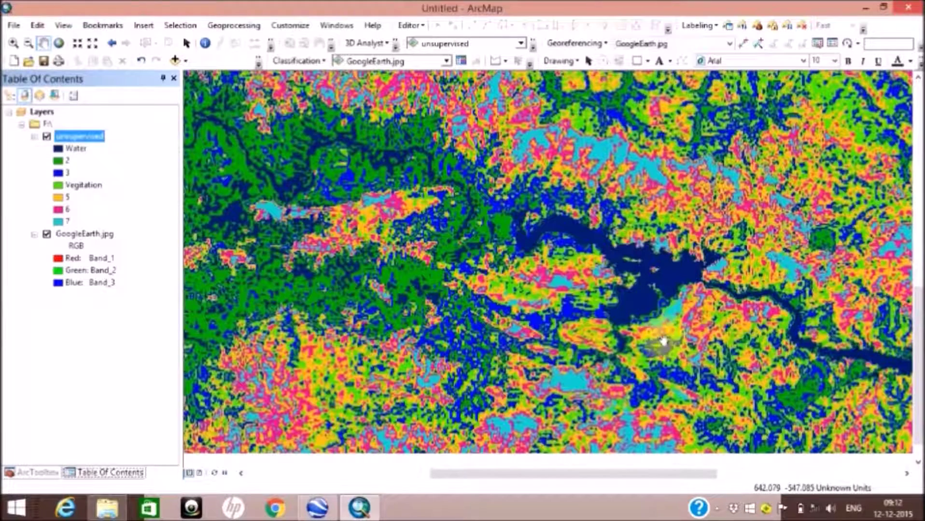
{"action": "left_click", "coordinate": [75, 148]}
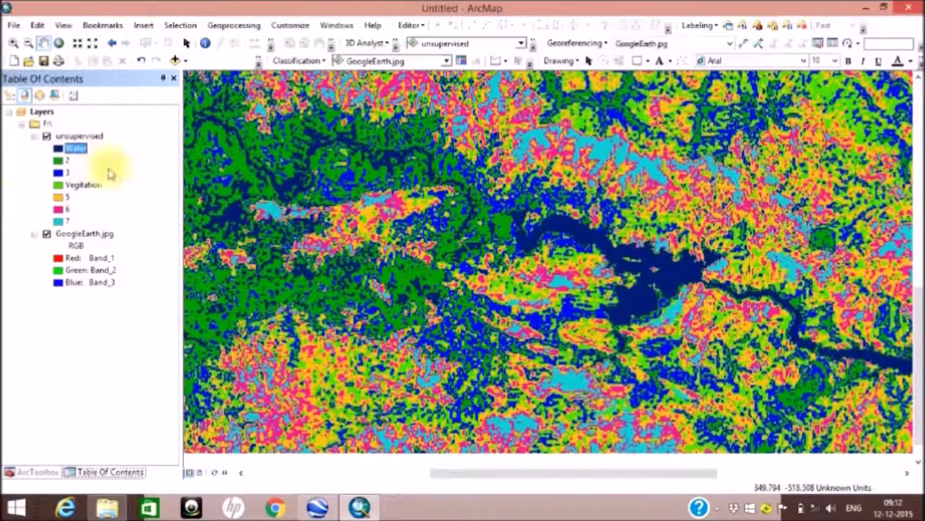
{"action": "left_click", "coordinate": [92, 185]}
{"action": "scroll", "coordinate": [485, 334], "scroll_direction": "down", "scroll_amount": 3}
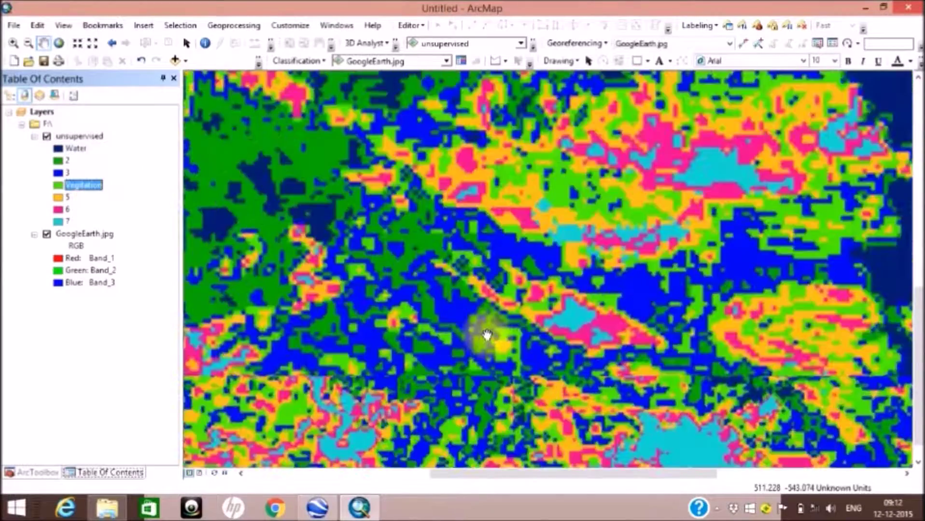
{"action": "scroll", "coordinate": [487, 334], "scroll_direction": "up", "scroll_amount": 4}
{"action": "scroll", "coordinate": [759, 164], "scroll_direction": "down", "scroll_amount": 2}
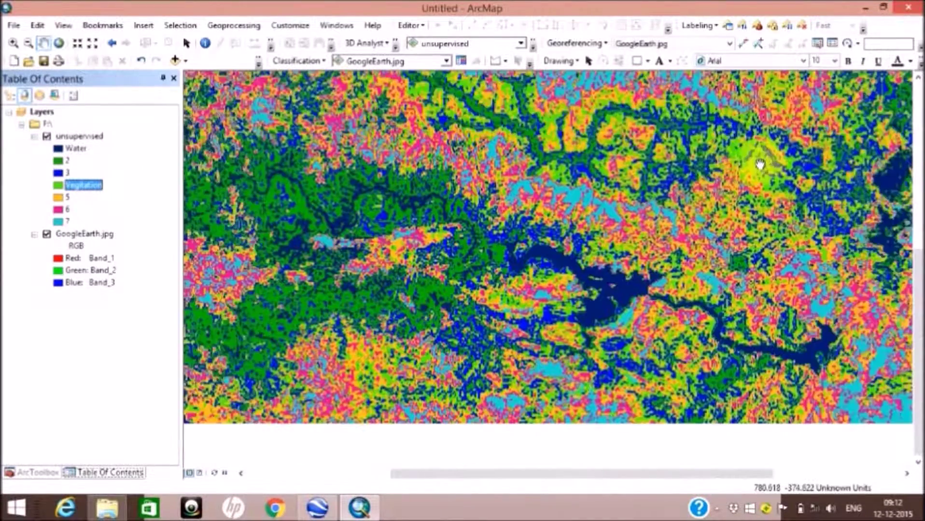
{"action": "left_click", "coordinate": [45, 138]}
Zoom in and out over the original GoogleEarth satellite image.
{"action": "scroll", "coordinate": [280, 236], "scroll_direction": "up", "scroll_amount": 3}
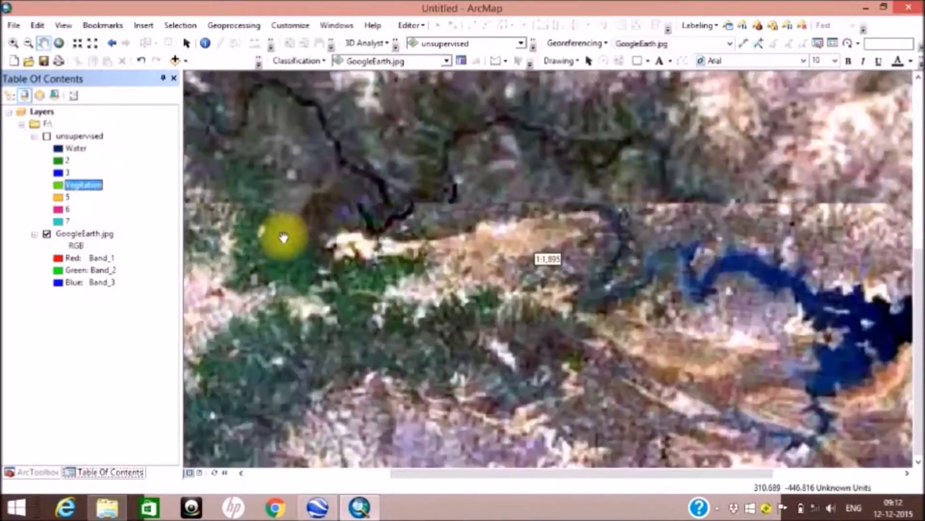
{"action": "scroll", "coordinate": [283, 237], "scroll_direction": "down", "scroll_amount": 3}
{"action": "scroll", "coordinate": [403, 237], "scroll_direction": "up", "scroll_amount": 1}
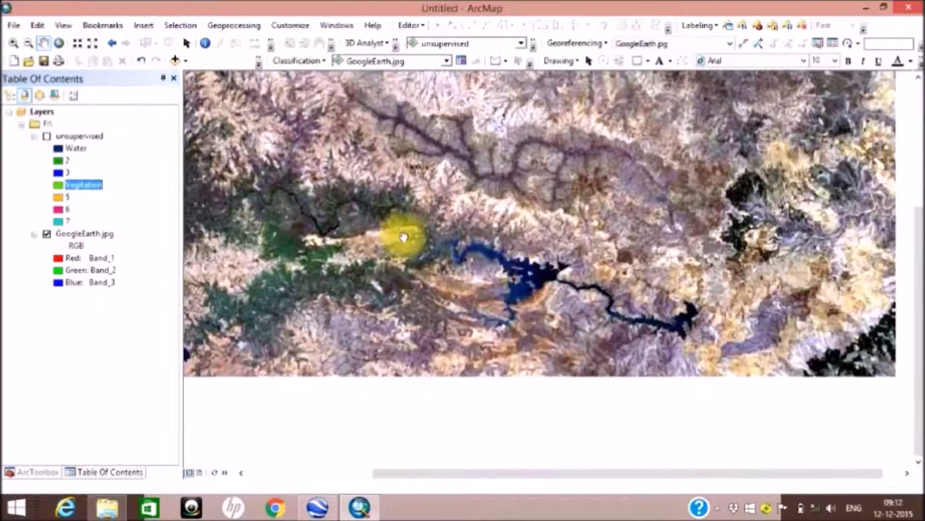
{"action": "scroll", "coordinate": [425, 294], "scroll_direction": "down", "scroll_amount": 2}
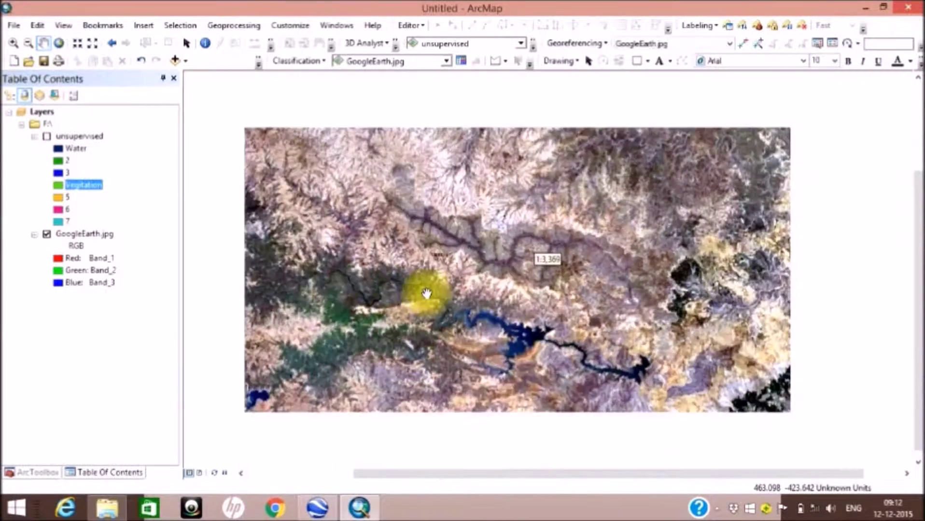
{"action": "scroll", "coordinate": [425, 293], "scroll_direction": "up", "scroll_amount": 2}
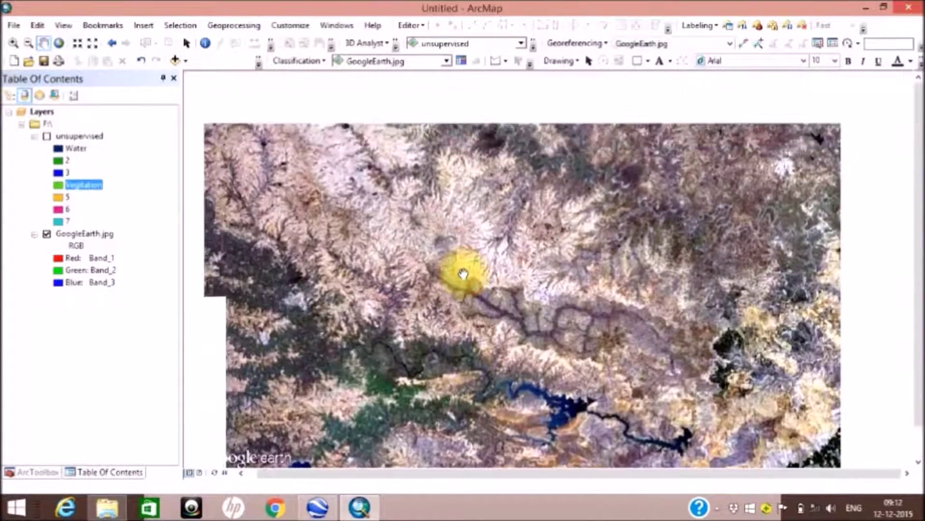
{"action": "scroll", "coordinate": [462, 274], "scroll_direction": "down", "scroll_amount": 1}
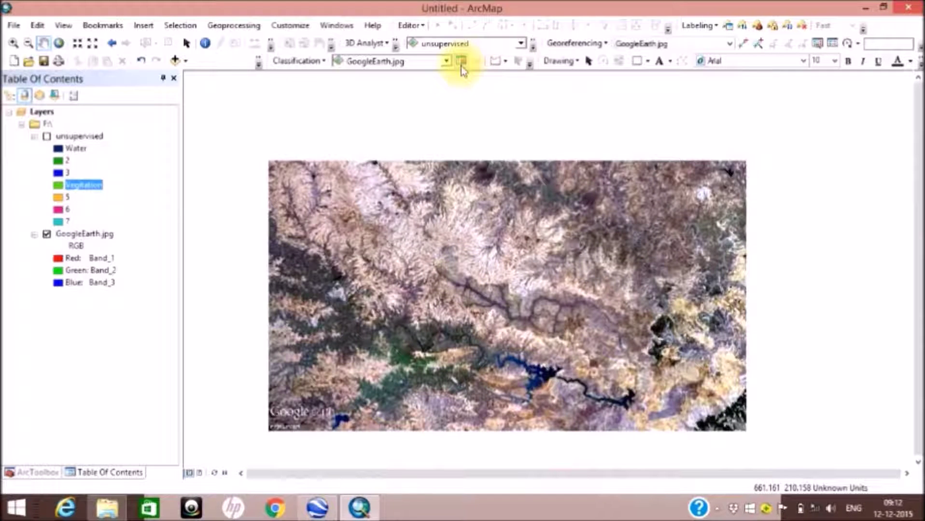
Open the Training Sample Manager from the Image Classification toolbar.
{"action": "left_click", "coordinate": [296, 61]}
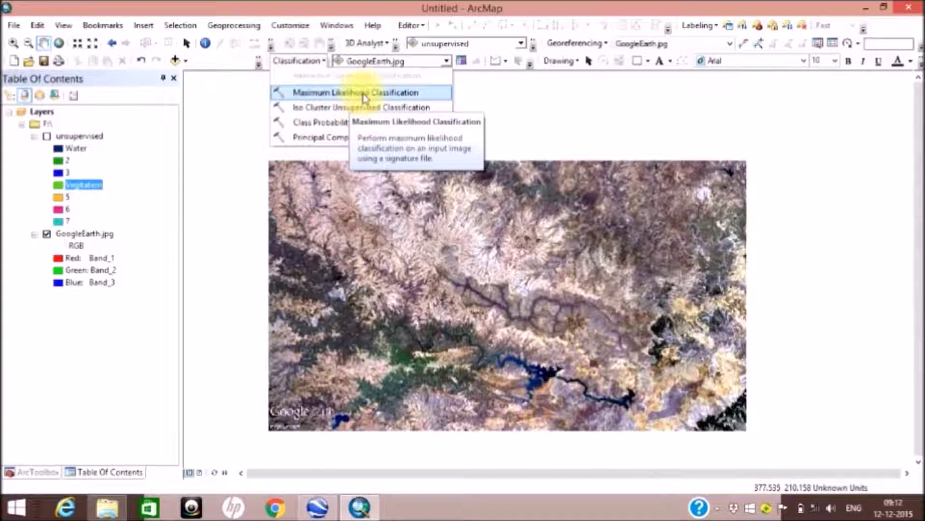
{"action": "left_click", "coordinate": [464, 7]}
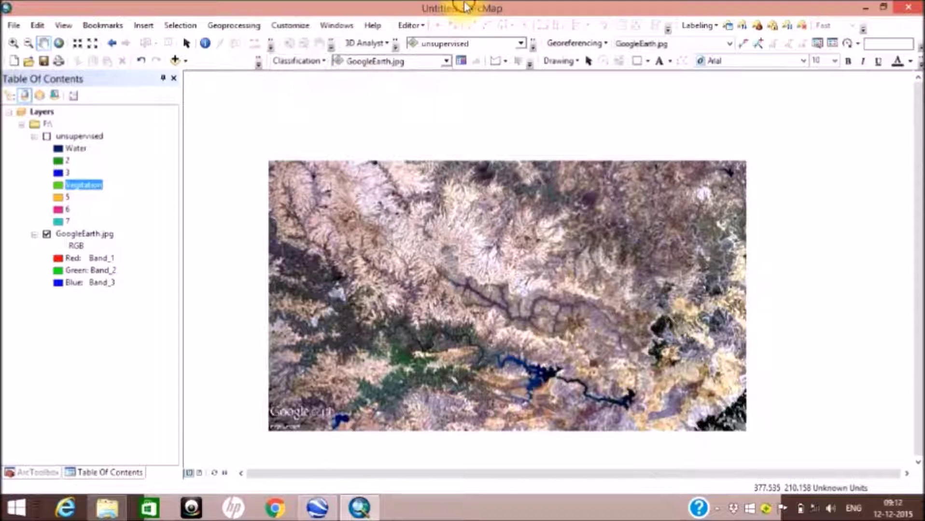
{"action": "left_click", "coordinate": [460, 64]}
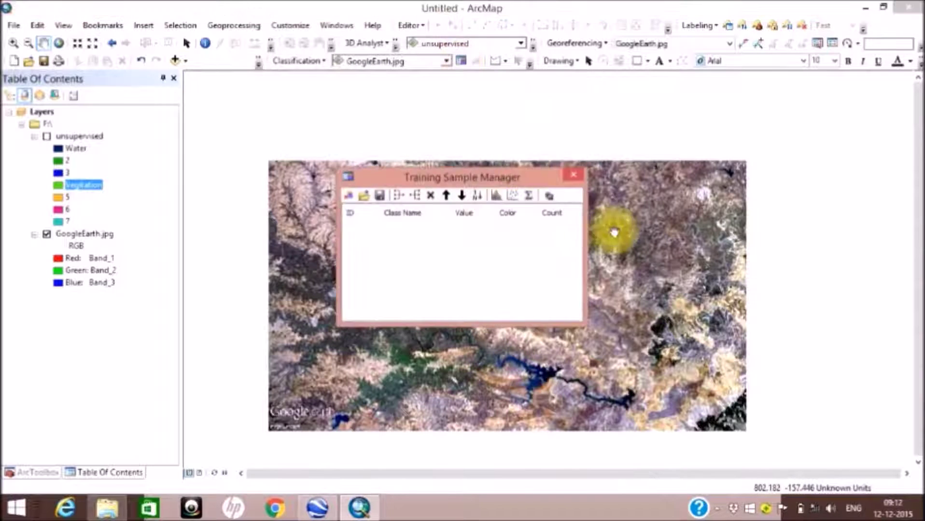
Zoom the map in on the reservoir and the nearby green vegetation.
{"action": "scroll", "coordinate": [659, 270], "scroll_direction": "up", "scroll_amount": 1}
{"action": "scroll", "coordinate": [658, 270], "scroll_direction": "down", "scroll_amount": 1}
{"action": "scroll", "coordinate": [661, 273], "scroll_direction": "down", "scroll_amount": 2}
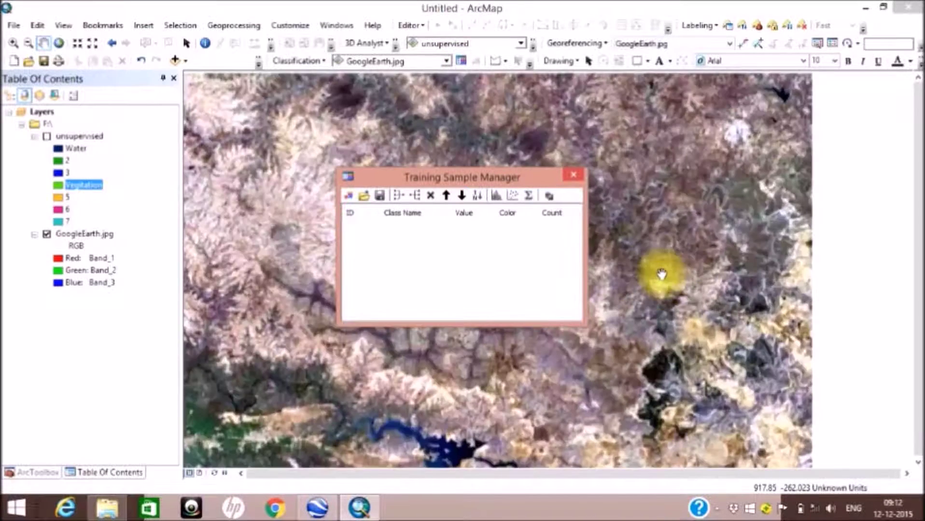
{"action": "scroll", "coordinate": [769, 226], "scroll_direction": "up", "scroll_amount": 4}
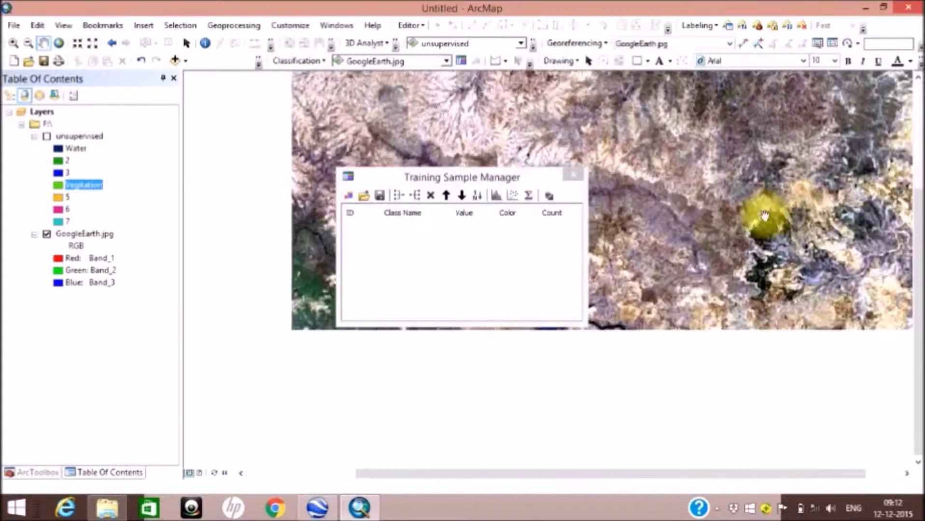
{"action": "scroll", "coordinate": [700, 262], "scroll_direction": "down", "scroll_amount": 3}
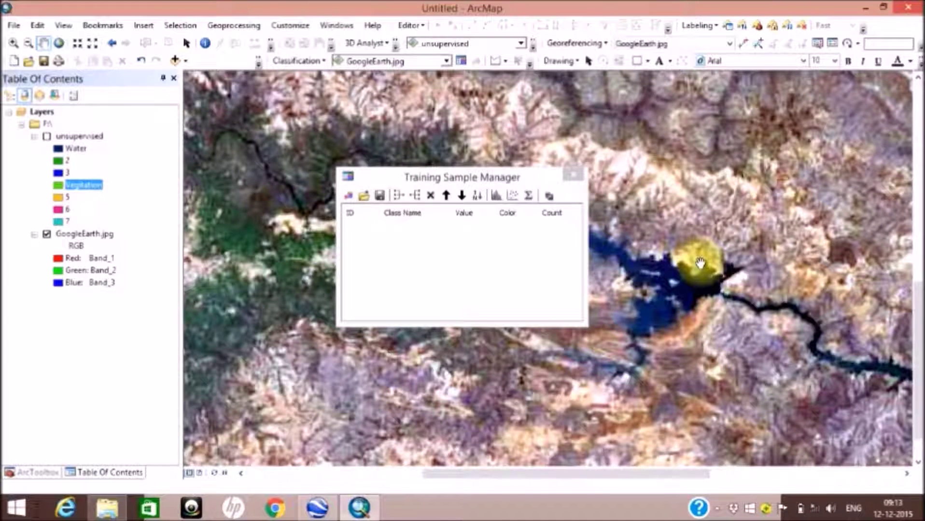
Draw a training polygon over the reservoir as Class 1.
{"action": "left_click", "coordinate": [495, 62]}
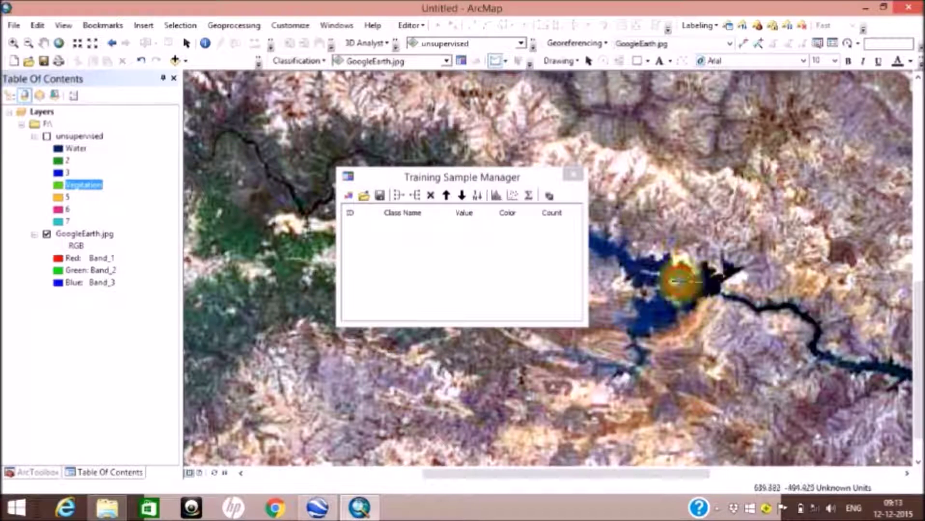
{"action": "left_click", "coordinate": [682, 281]}
{"action": "left_click", "coordinate": [683, 299]}
{"action": "left_click", "coordinate": [711, 282]}
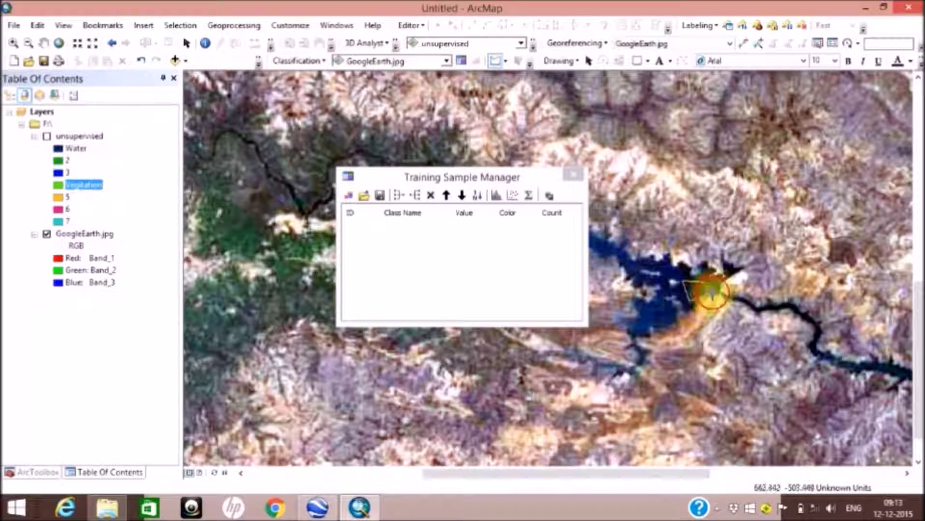
{"action": "double_click", "coordinate": [707, 289]}
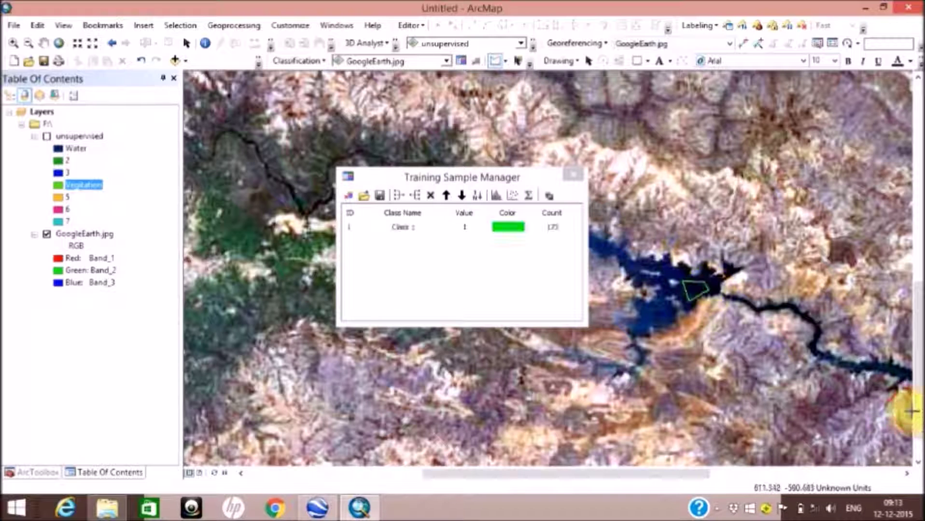
Name the reservoir sample Water, colour it dark navy blue, and move the manager aside.
{"action": "double_click", "coordinate": [411, 226]}
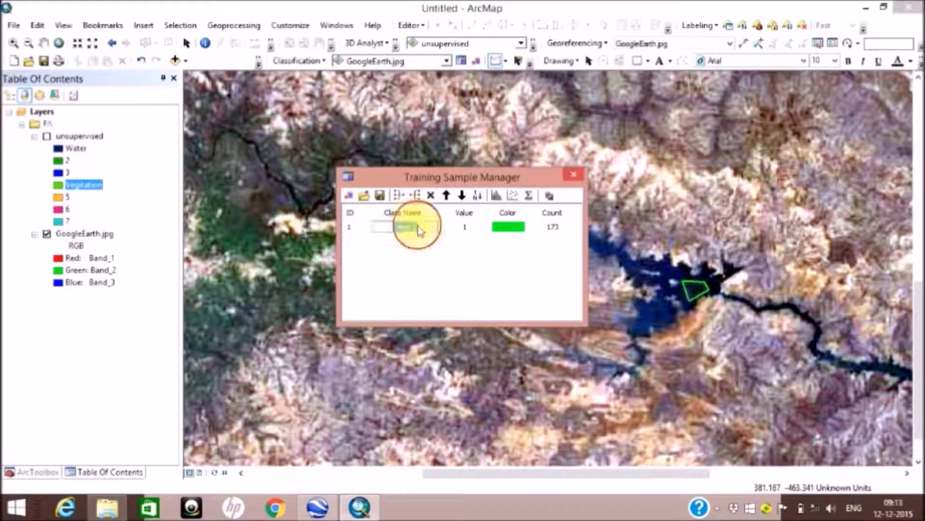
{"action": "type", "text": "Water"}
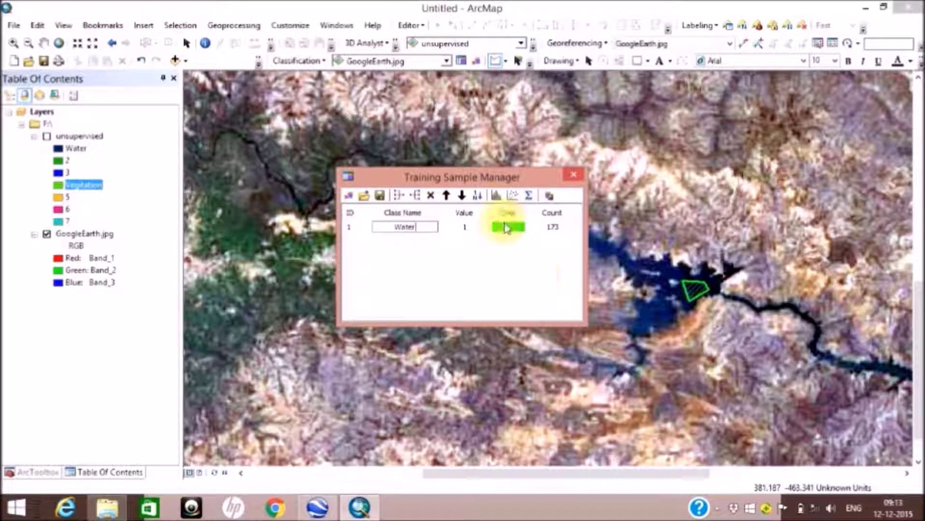
{"action": "left_click", "coordinate": [504, 227]}
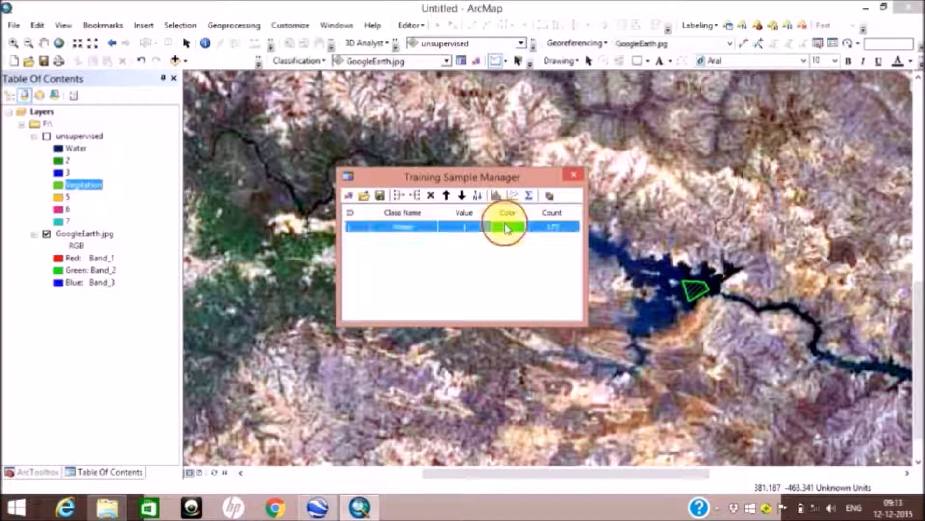
{"action": "left_click", "coordinate": [504, 226]}
{"action": "left_click", "coordinate": [504, 226]}
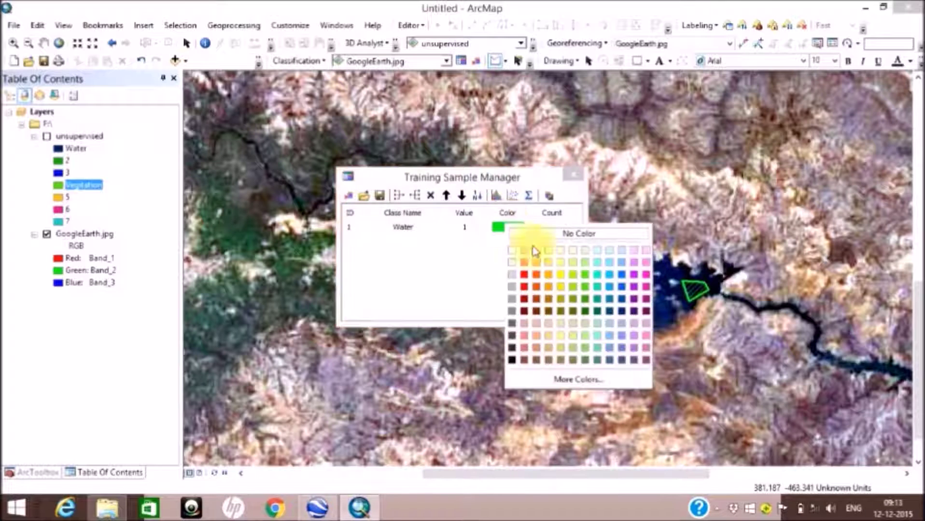
{"action": "left_click", "coordinate": [621, 310]}
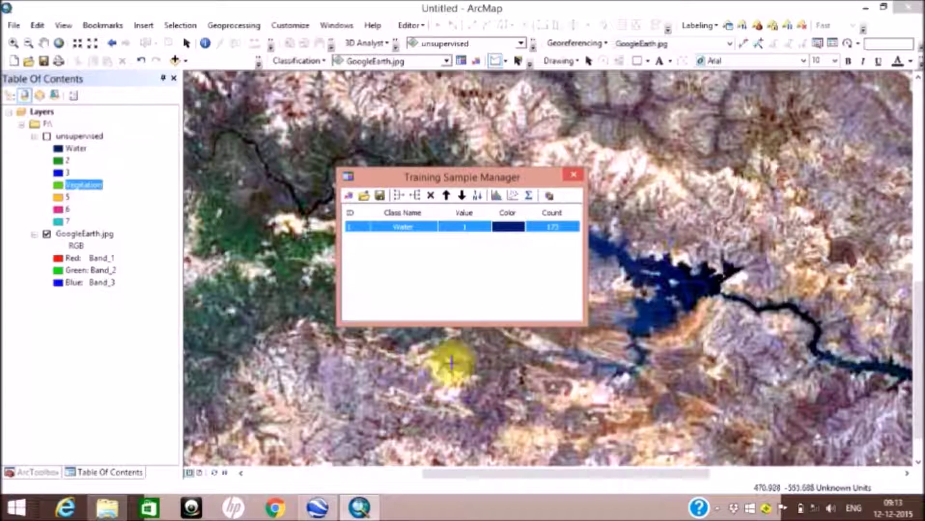
{"action": "scroll", "coordinate": [673, 213], "scroll_direction": "up", "scroll_amount": 1}
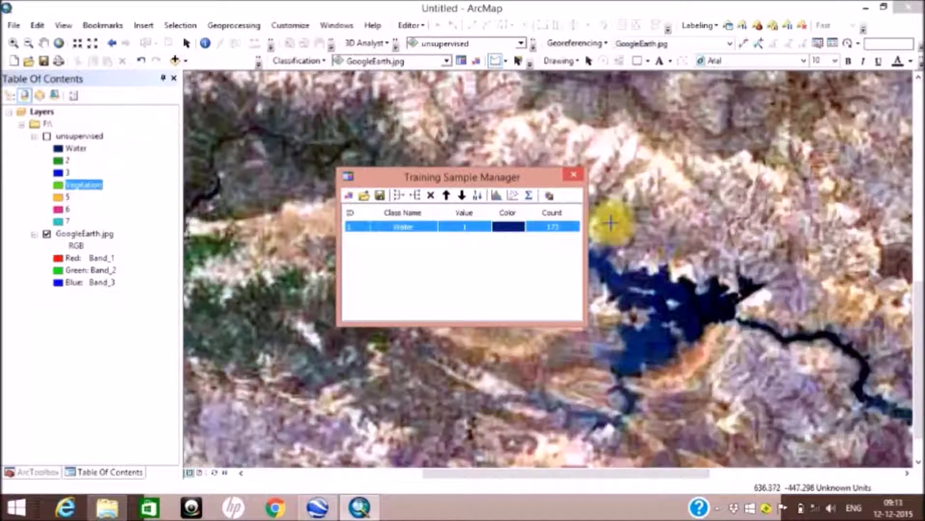
{"action": "scroll", "coordinate": [610, 223], "scroll_direction": "down", "scroll_amount": 1}
{"action": "left_click_drag", "start_coordinate": [433, 179], "coordinate": [517, 177]}
{"action": "left_click", "coordinate": [499, 68]}
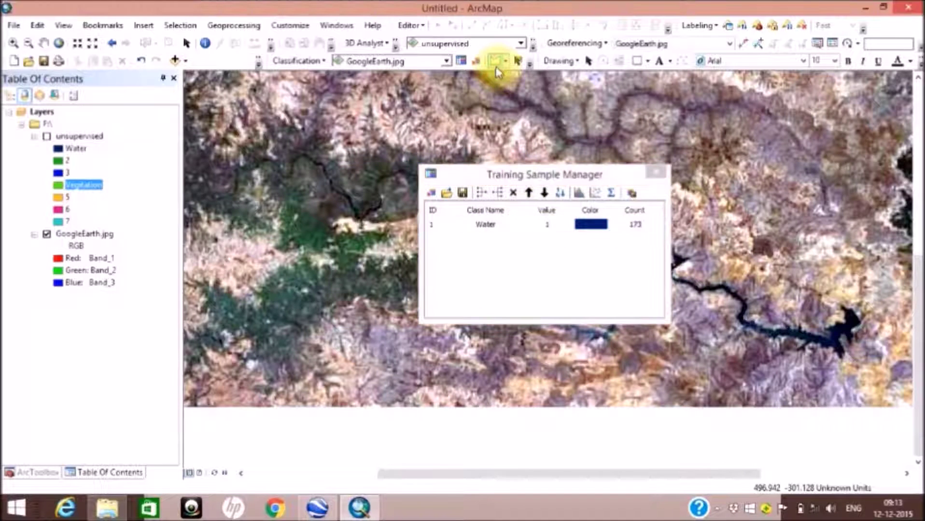
Outline a training polygon over the green forest area.
{"action": "left_click", "coordinate": [300, 225]}
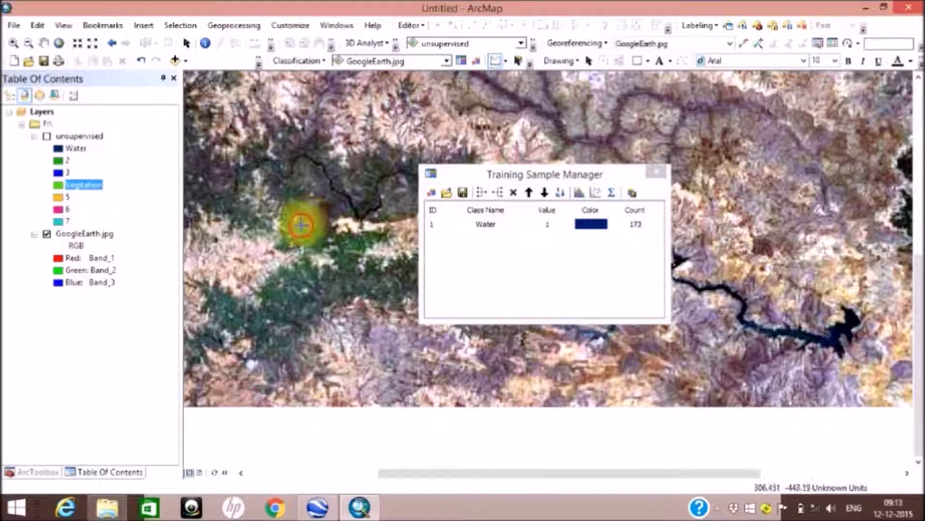
{"action": "left_click", "coordinate": [317, 229]}
{"action": "left_click", "coordinate": [320, 241]}
{"action": "double_click", "coordinate": [305, 235]}
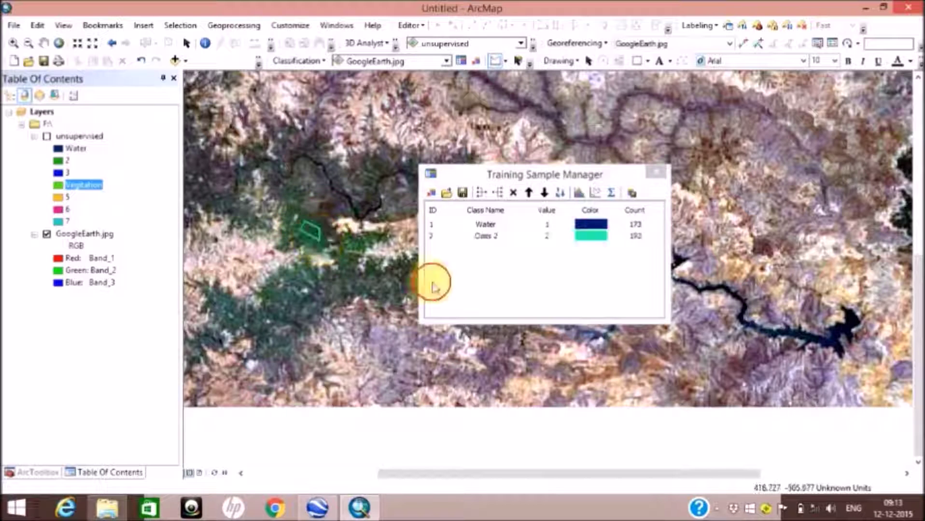
Name the Class 2 sample Vegetation and colour it dark green.
{"action": "double_click", "coordinate": [491, 235]}
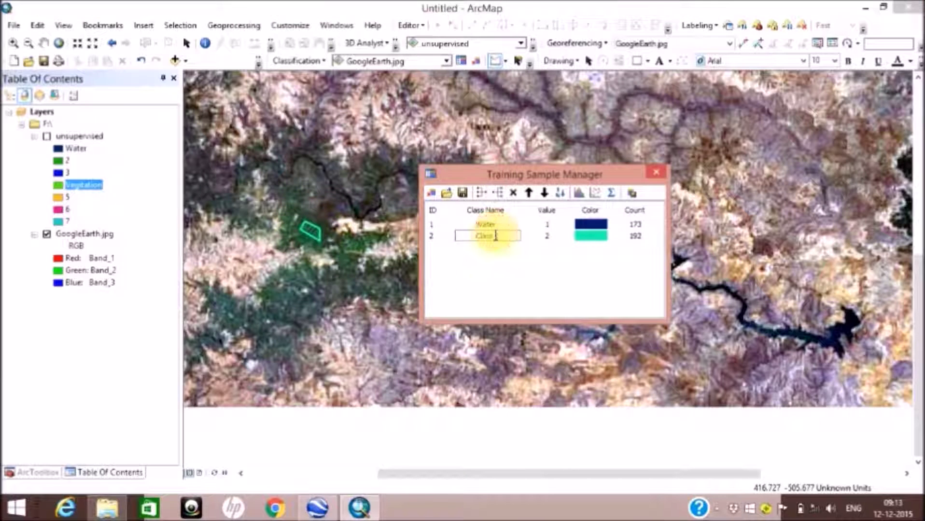
{"action": "type", "text": "V"}
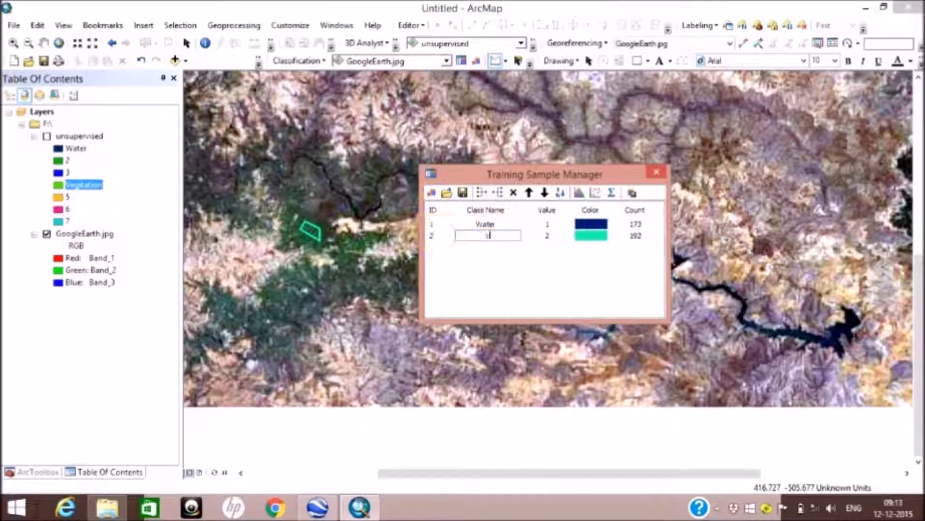
{"action": "type", "text": "egetation"}
{"action": "left_click", "coordinate": [588, 237]}
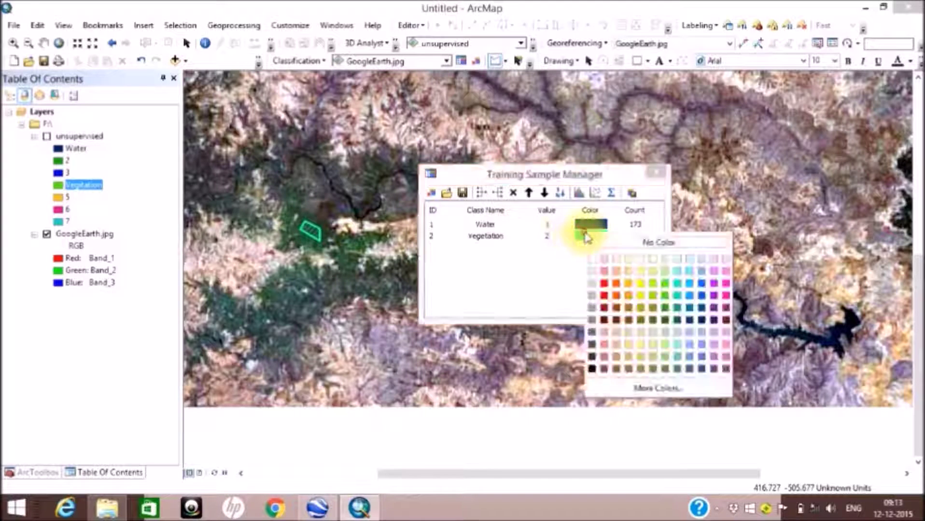
{"action": "left_click", "coordinate": [585, 237]}
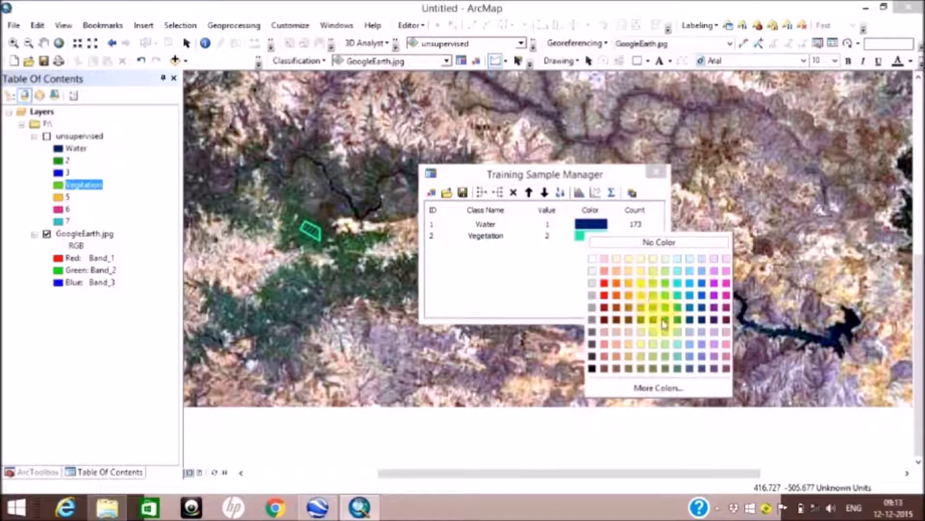
{"action": "left_click", "coordinate": [662, 321]}
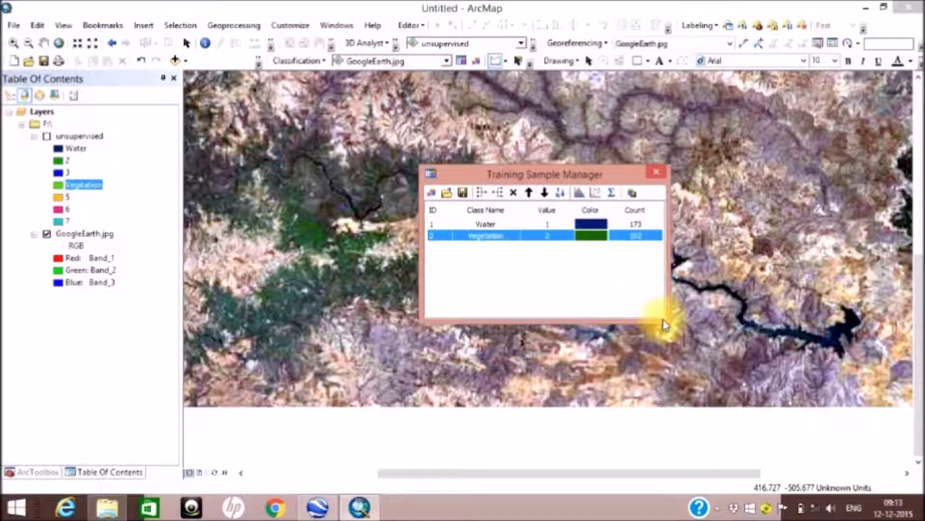
{"action": "left_click", "coordinate": [383, 170]}
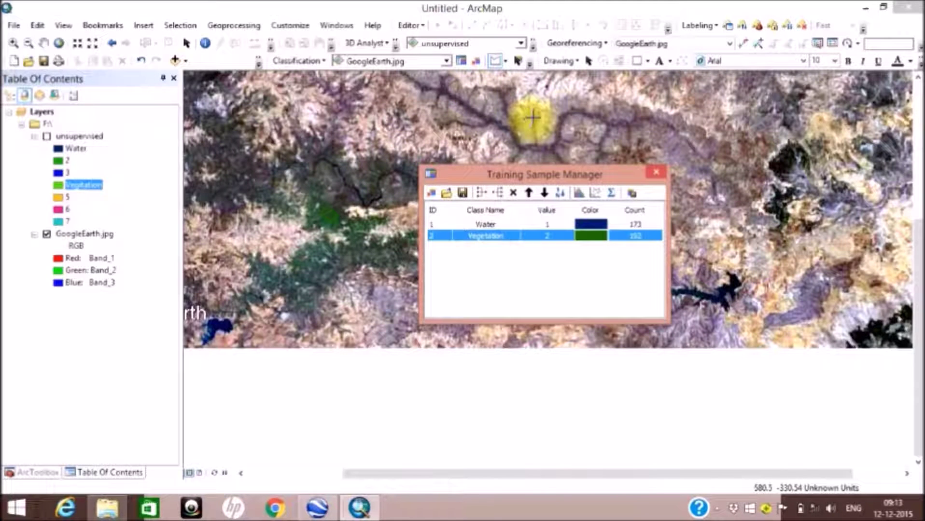
Outline two more training polygons as Class 3 and Class 4, then create a signature file.
{"action": "left_click", "coordinate": [552, 130]}
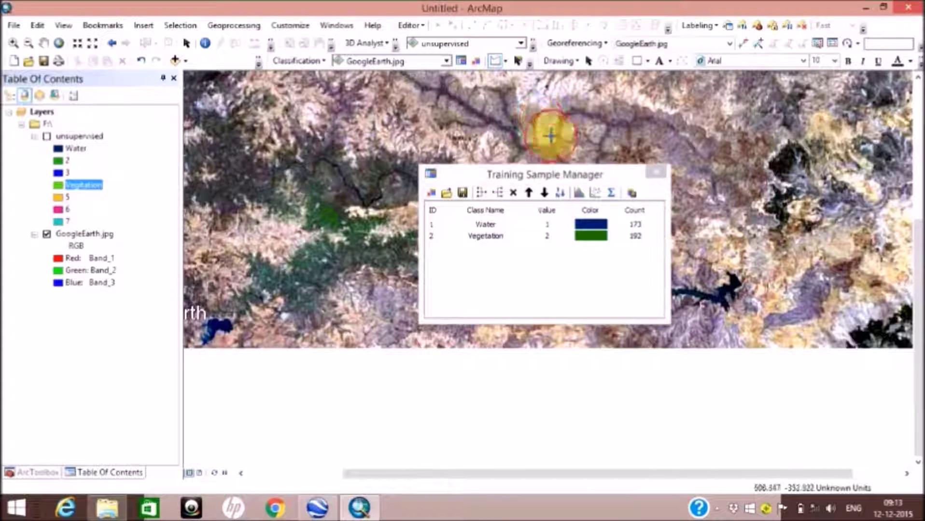
{"action": "double_click", "coordinate": [551, 136]}
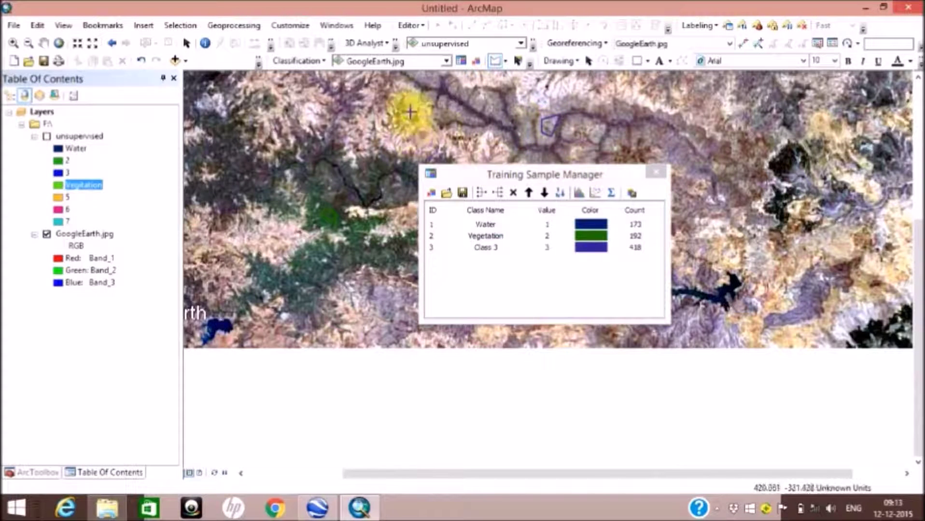
{"action": "left_click", "coordinate": [410, 126]}
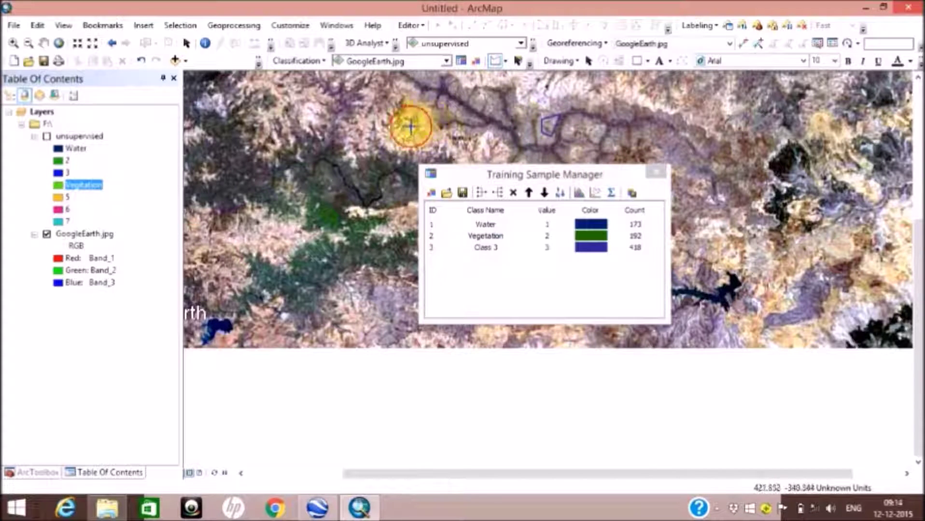
{"action": "double_click", "coordinate": [418, 139]}
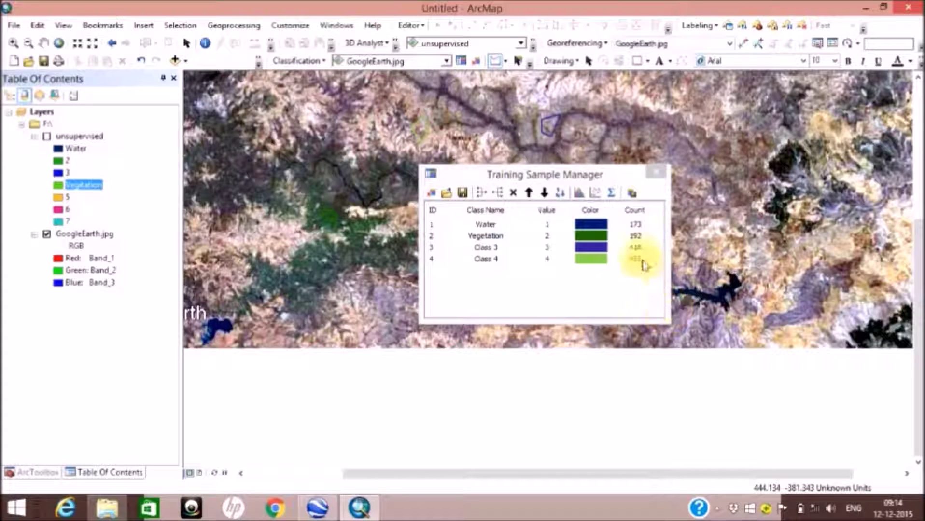
{"action": "left_click", "coordinate": [632, 194]}
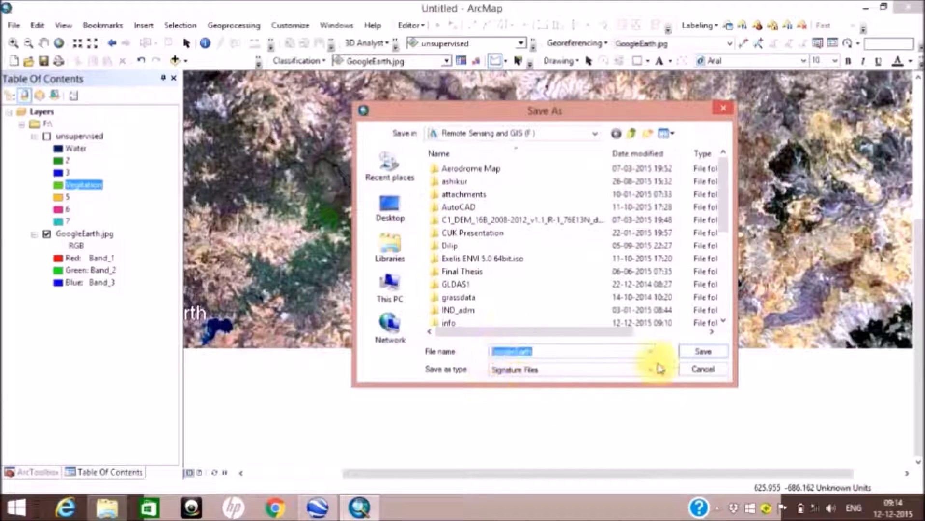
Save the four training samples to a signature file and close the Training Sample Manager.
{"action": "left_click", "coordinate": [706, 351]}
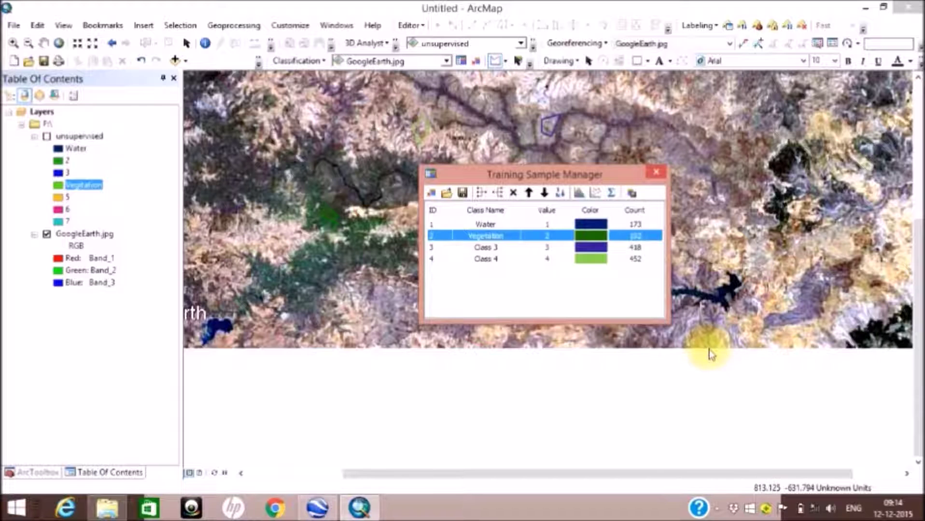
{"action": "left_click", "coordinate": [656, 172]}
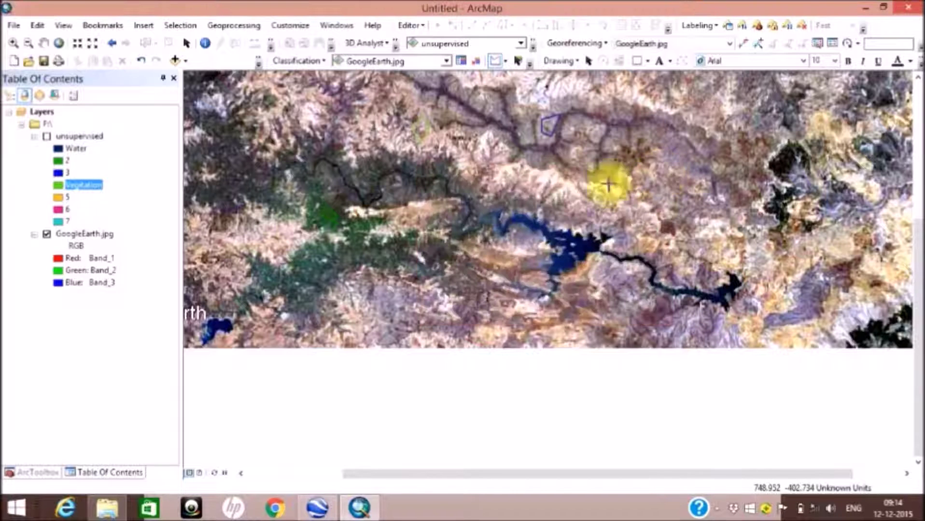
Run Maximum Likelihood Classification on GoogleEarth.jpg with googleearth.gsg as the input signature file.
{"action": "left_click", "coordinate": [302, 62]}
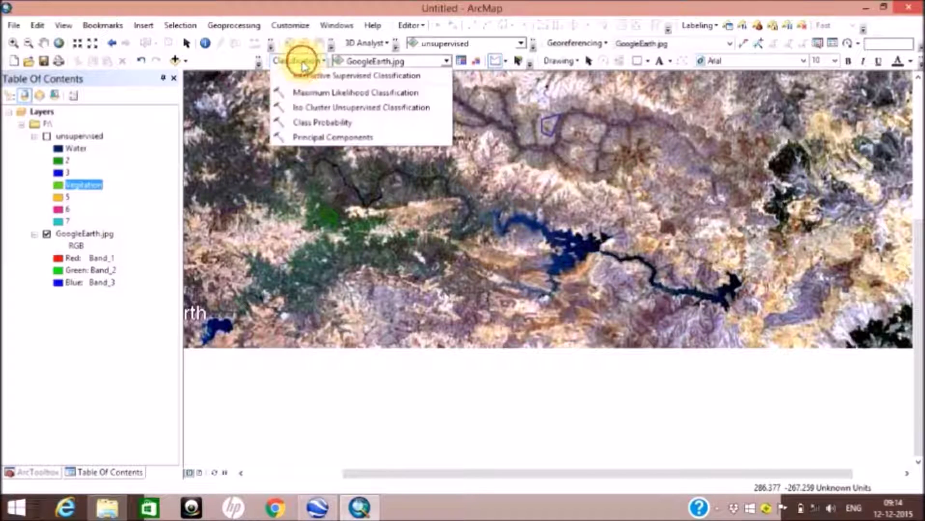
{"action": "left_click", "coordinate": [308, 94]}
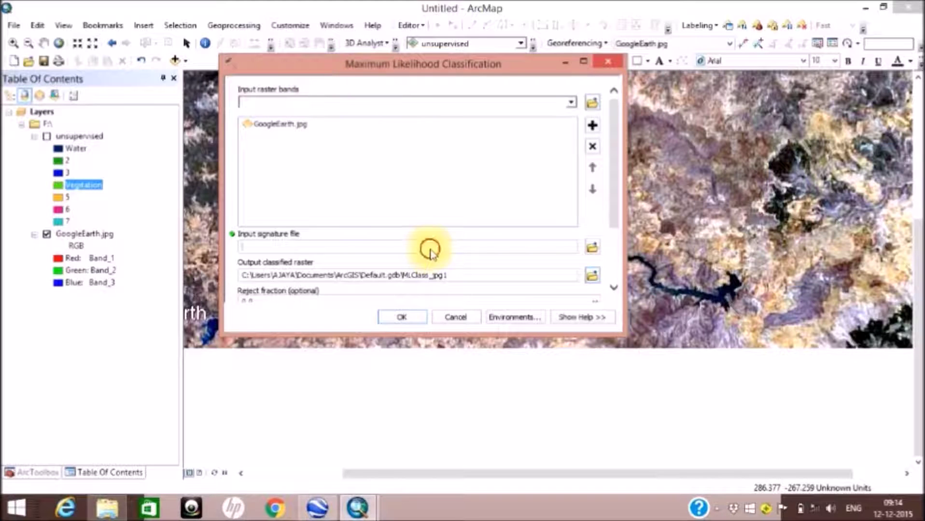
{"action": "left_click", "coordinate": [592, 251]}
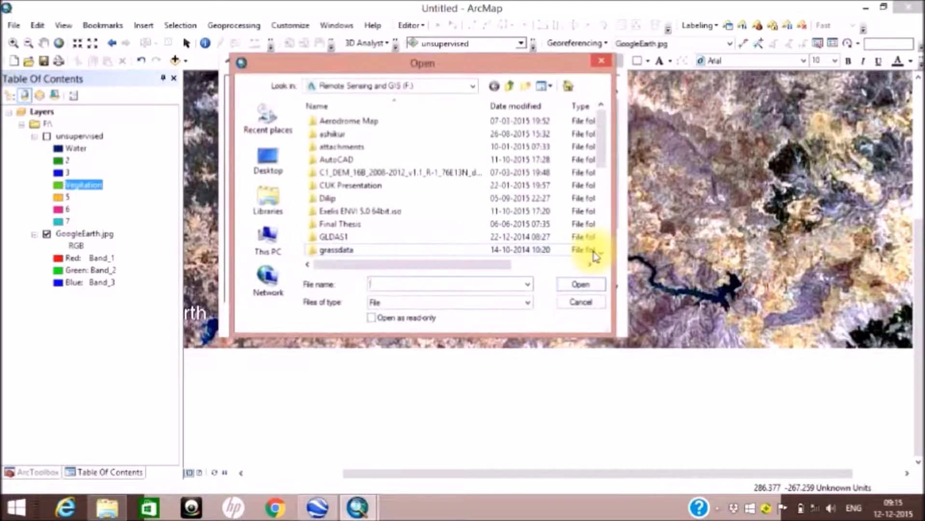
{"action": "left_click_drag", "start_coordinate": [601, 148], "coordinate": [601, 233]}
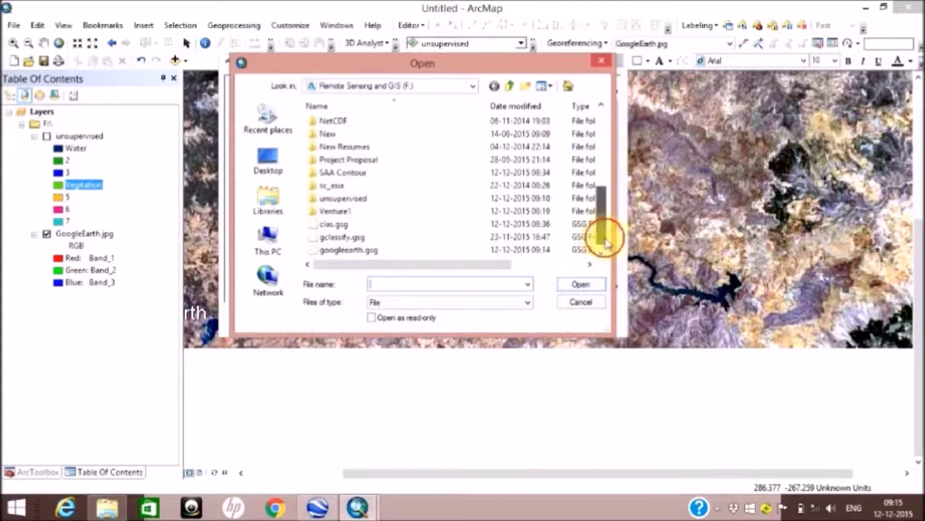
{"action": "left_click", "coordinate": [366, 251]}
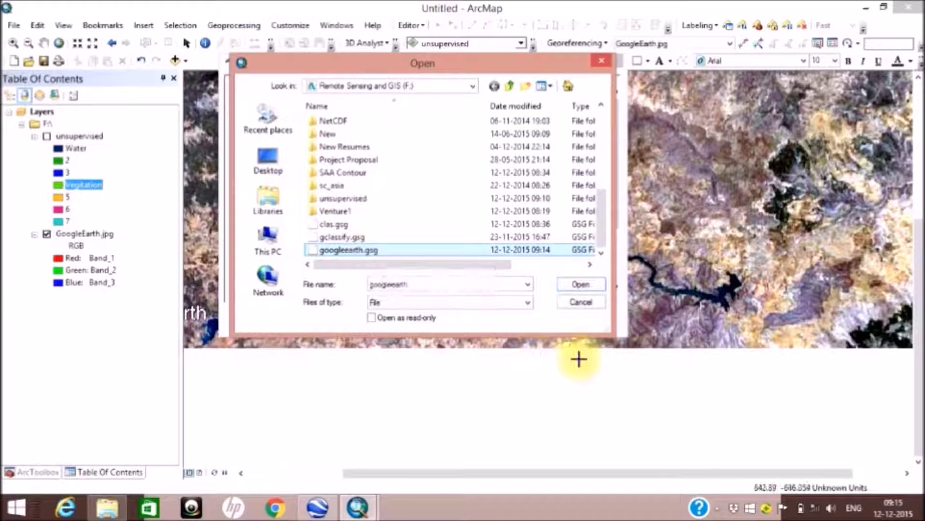
{"action": "left_click", "coordinate": [584, 284]}
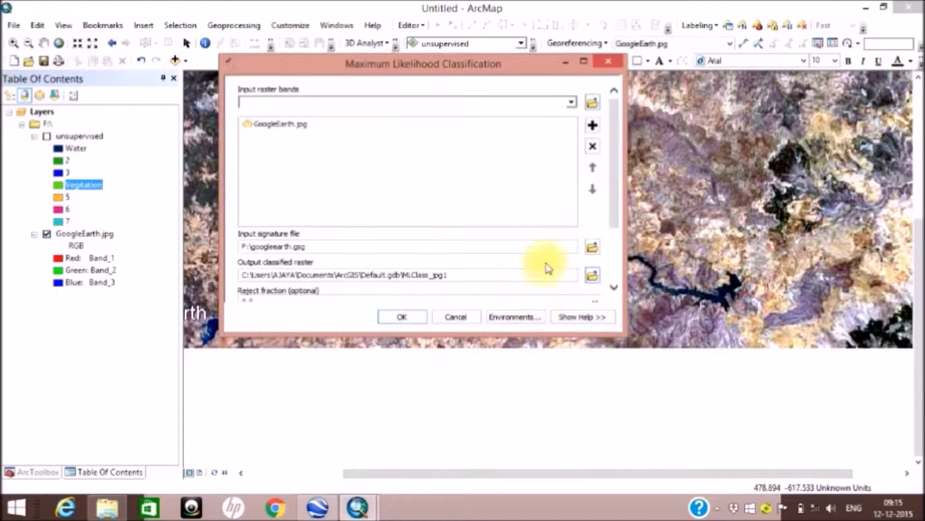
{"action": "left_click", "coordinate": [401, 317]}
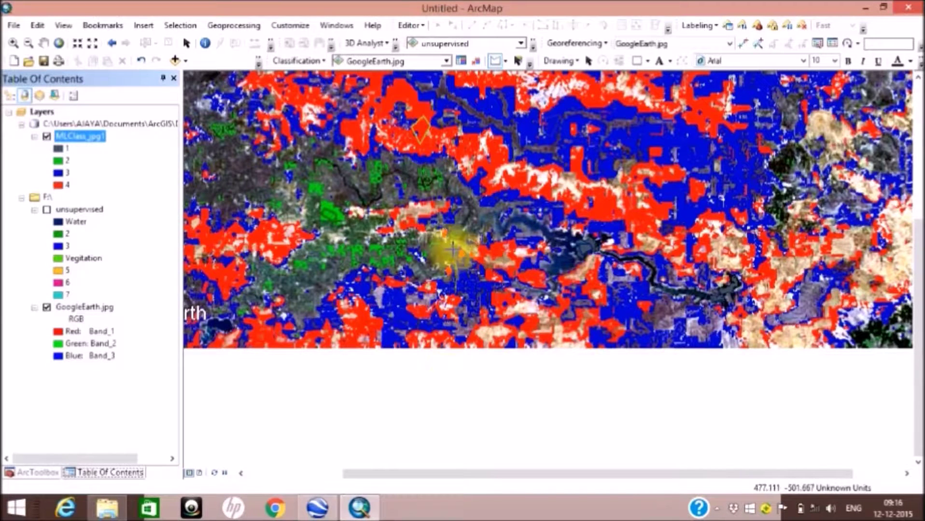
Zoom and pan so the whole four-class MLClass_jpg1 raster sits centred in view.
{"action": "scroll", "coordinate": [453, 250], "scroll_direction": "down", "scroll_amount": 2}
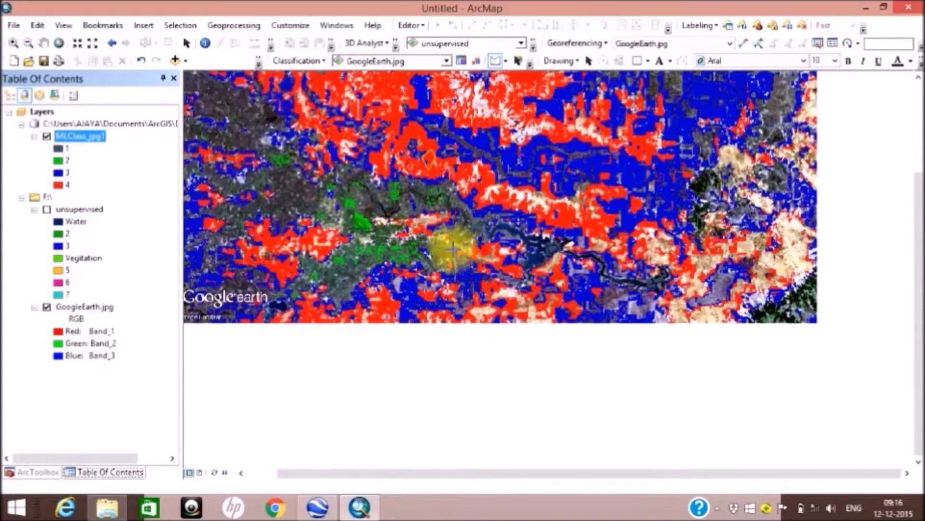
{"action": "scroll", "coordinate": [453, 250], "scroll_direction": "up", "scroll_amount": 1}
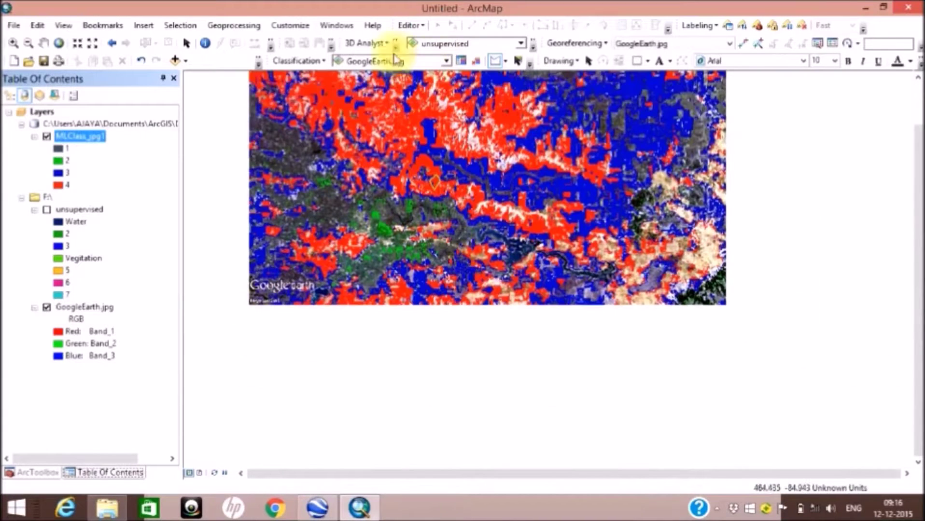
{"action": "left_click", "coordinate": [44, 42]}
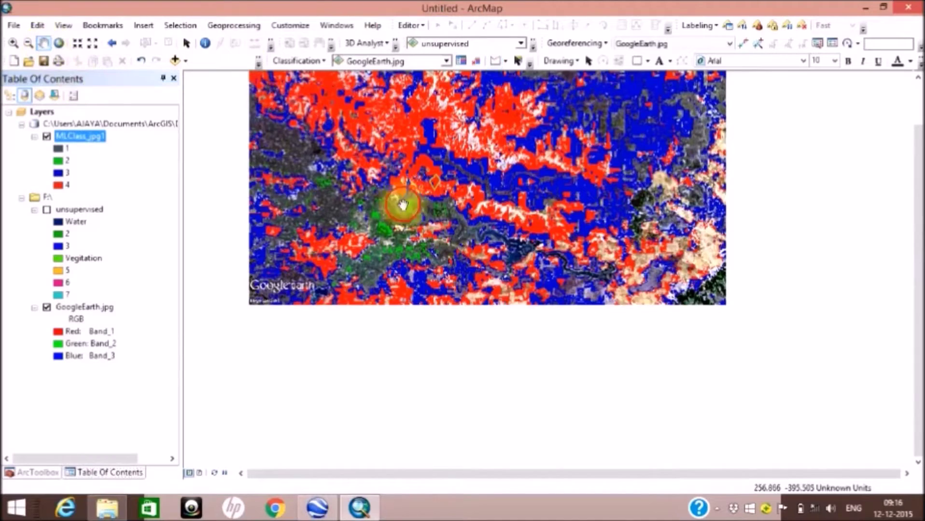
{"action": "left_click_drag", "start_coordinate": [403, 206], "coordinate": [464, 320]}
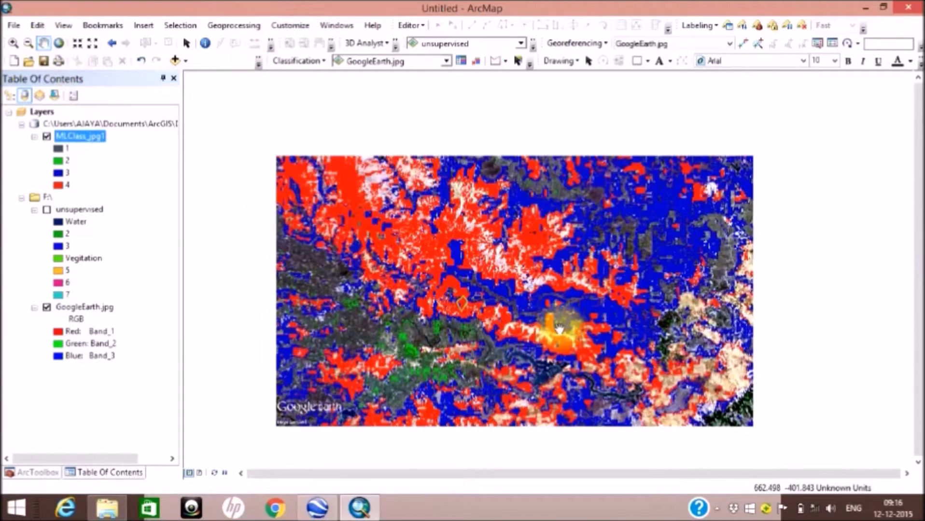